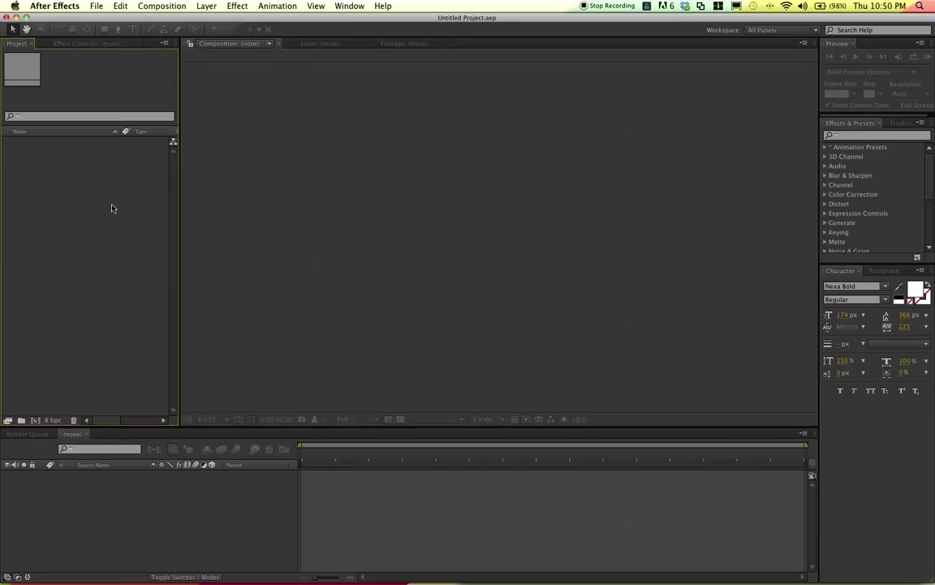
Step: Create a 1280 × 720 composition at 23.976 fps lasting 15 seconds and fit it to the viewer
click(160, 6)
click(160, 18)
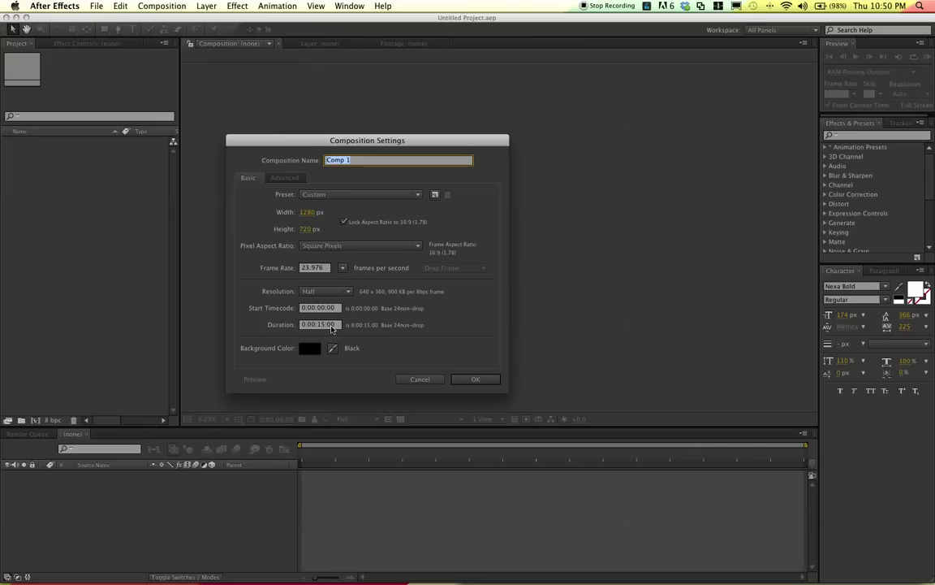
click(475, 379)
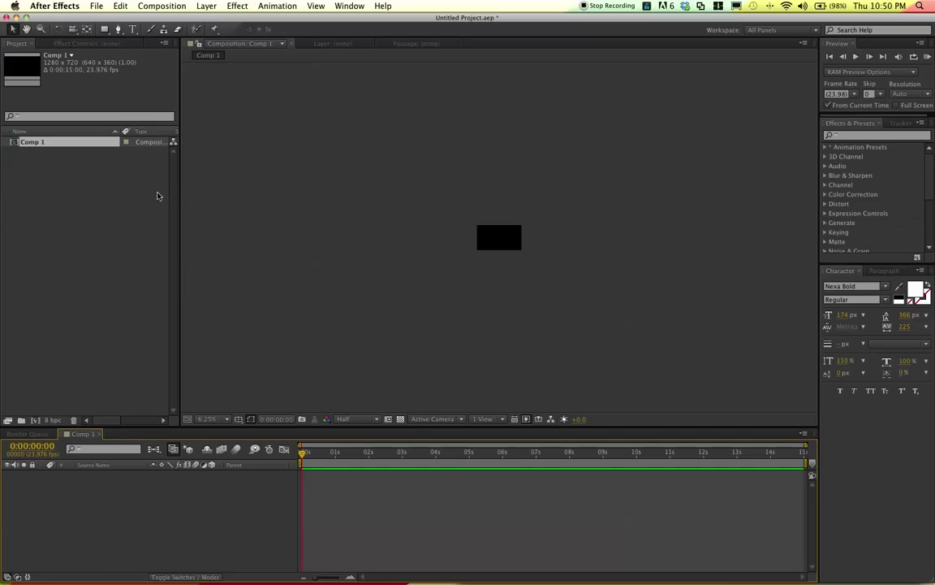
click(207, 419)
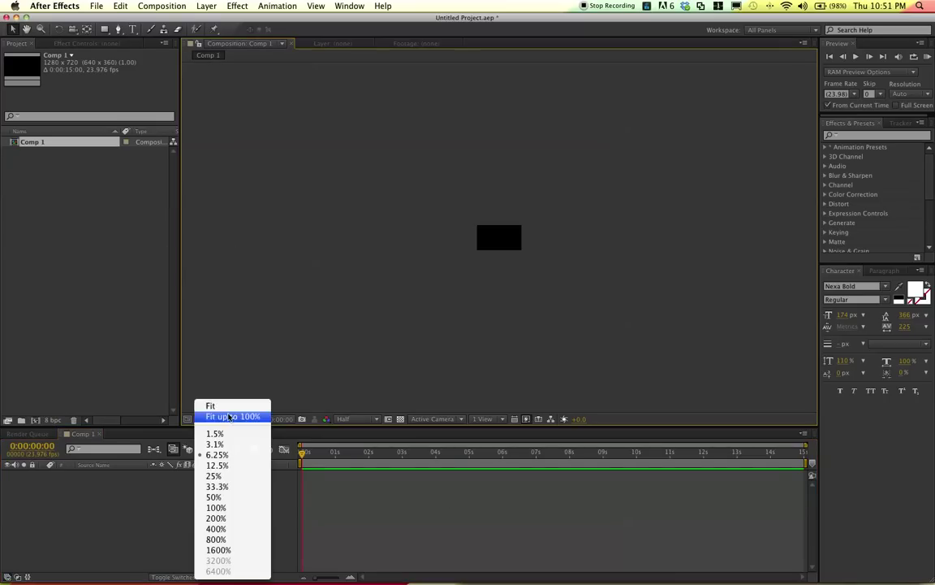
click(221, 404)
Step: Import the Dirty PNG, the CHARLATAN spectre master WAV and the minimalistic grunge wallpaper JPG from the Lyric Video folder
right_click(106, 278)
mouse_move(215, 315)
click(254, 314)
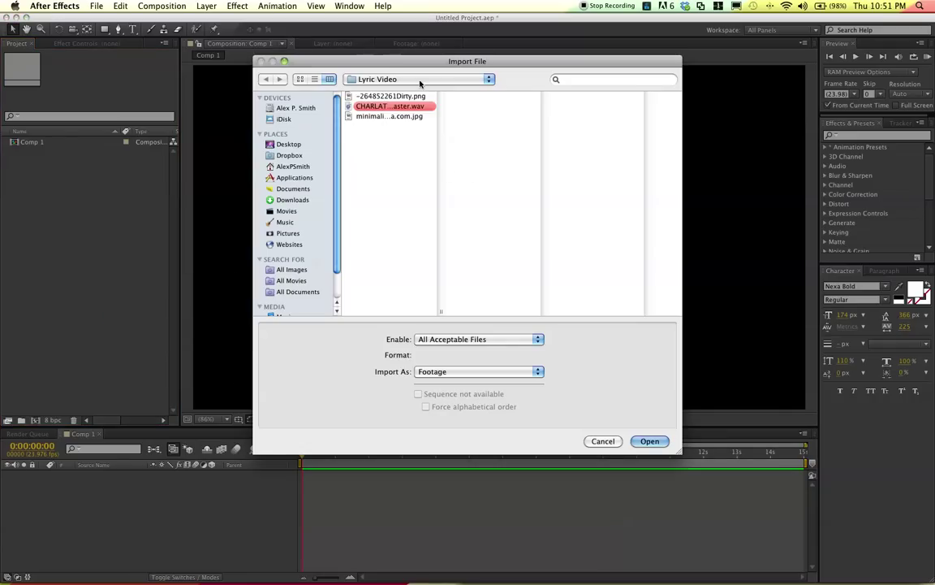
click(406, 96)
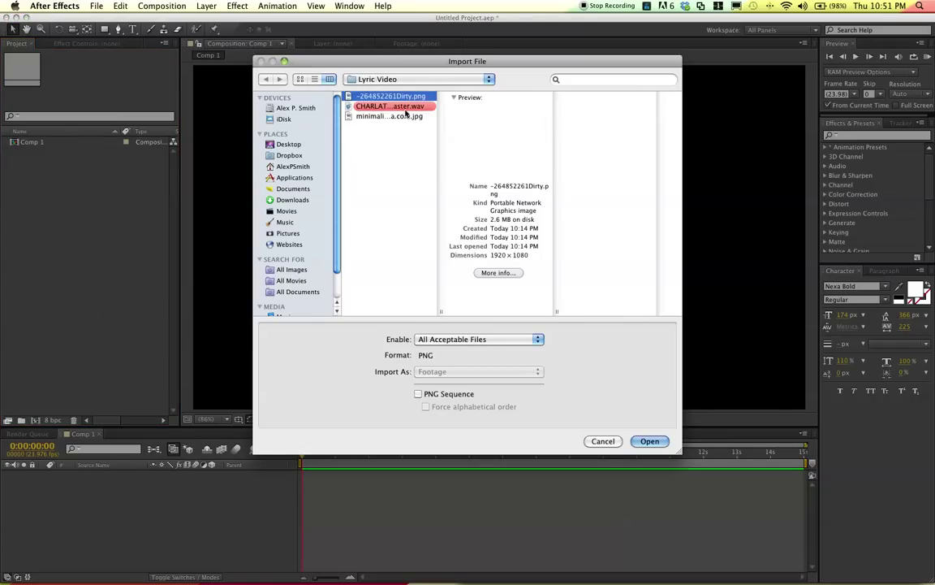
key(space)
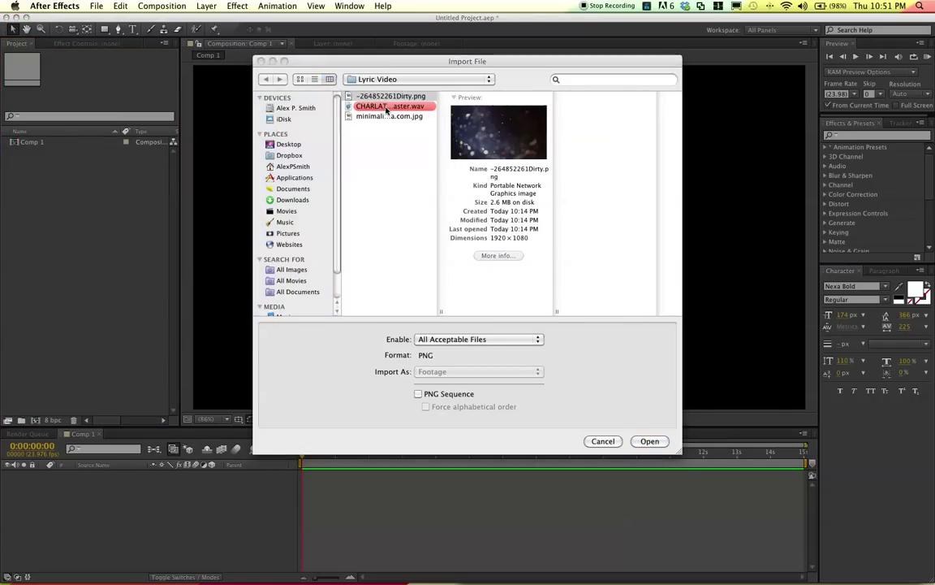
key(space)
click(408, 118)
key(space)
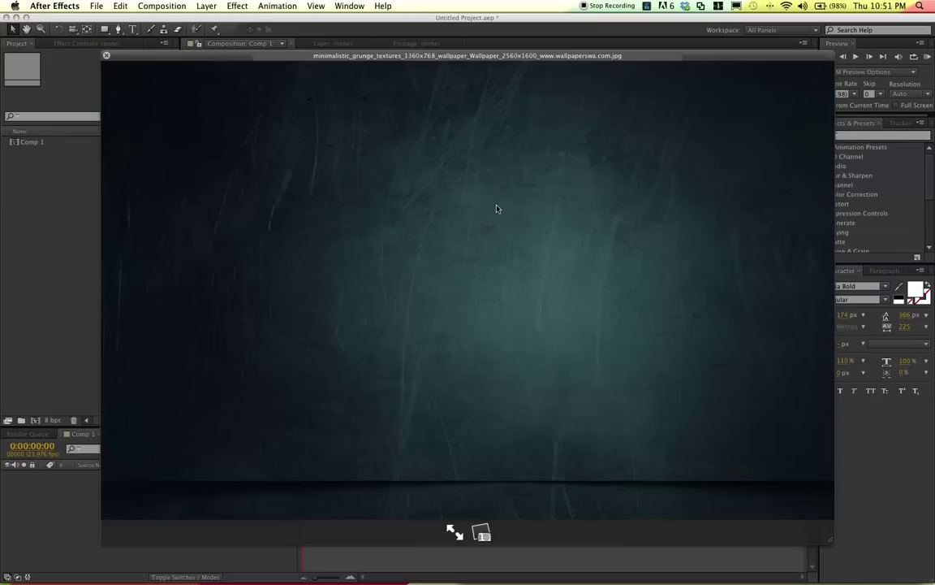
key(space)
shift+click(362, 96)
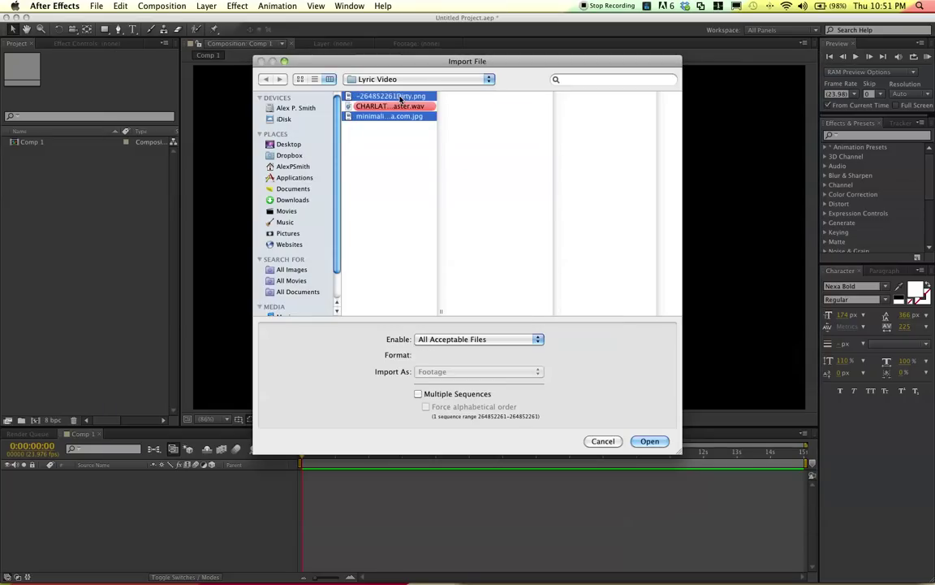
key(Return)
Step: Add the grunge wallpaper JPG to Comp 1 and place the Dirty PNG as a layer above it
click(73, 251)
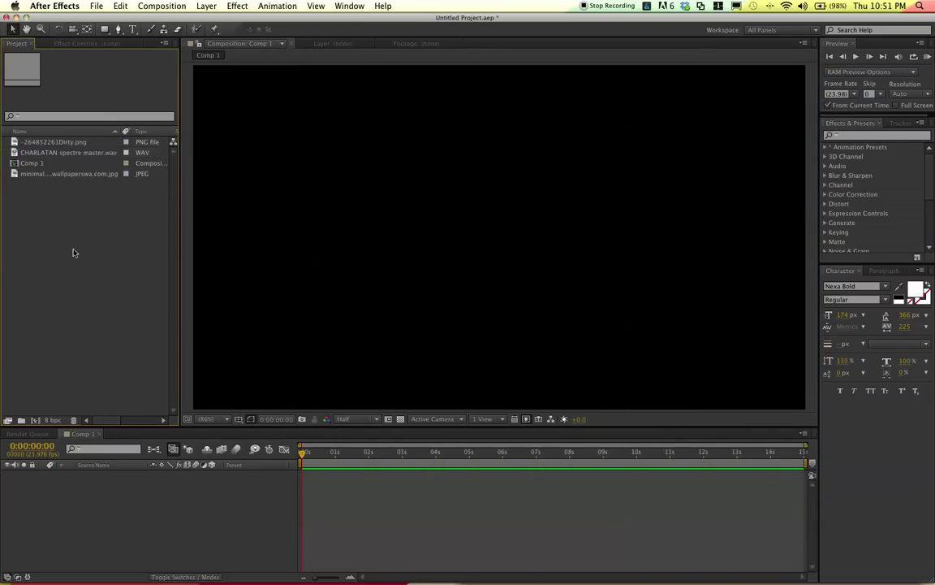
drag(72, 176, 192, 538)
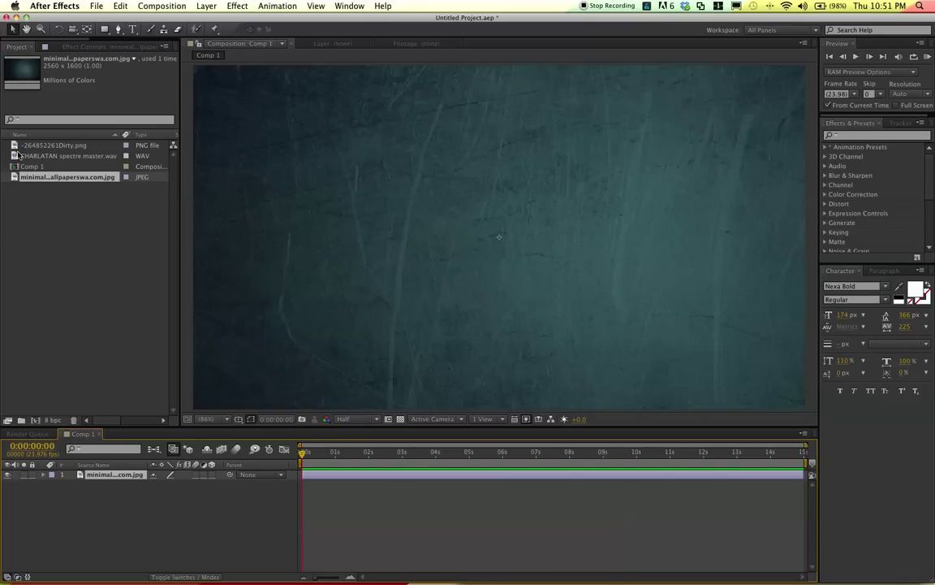
drag(66, 146, 116, 479)
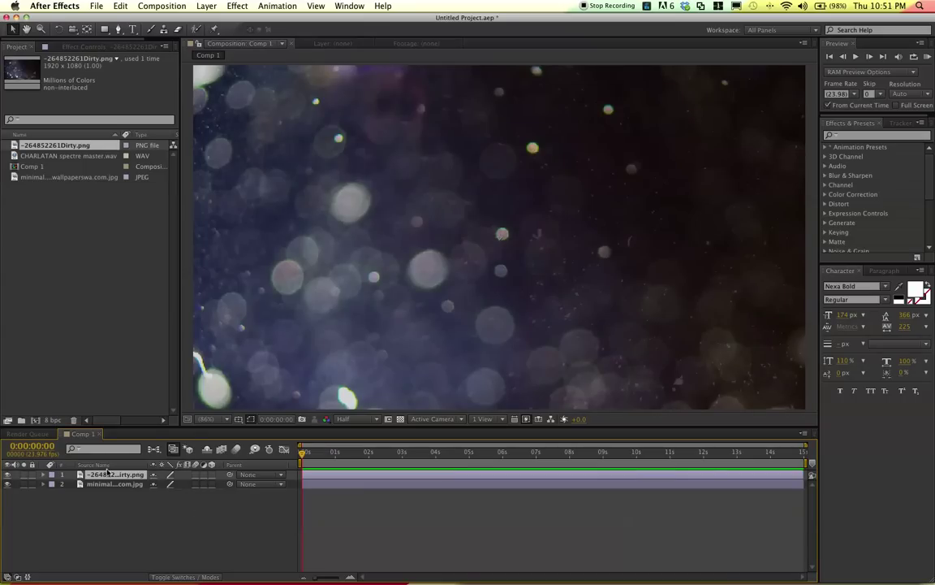
Step: Add a two-node camera layer using the 35mm preset and fit the composition to the viewer
click(197, 5)
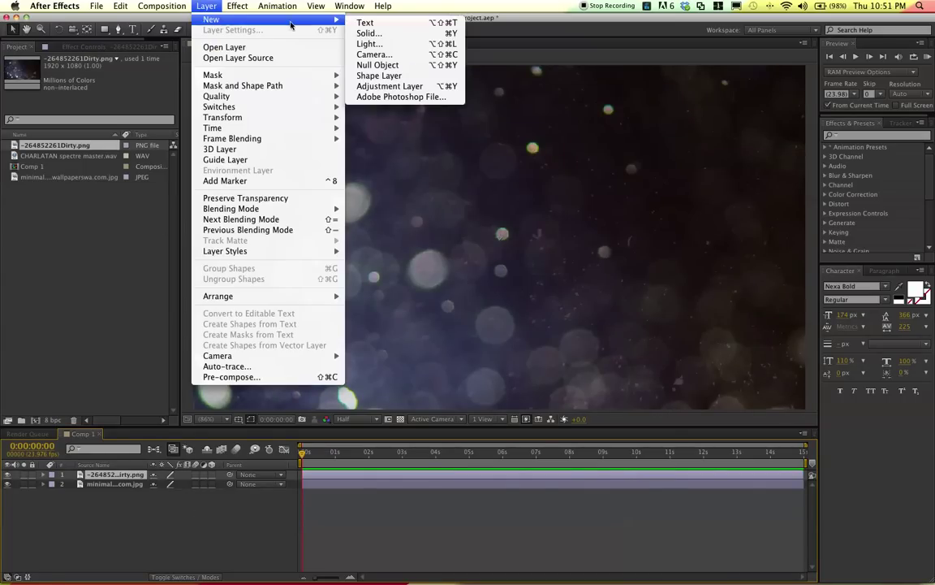
mouse_move(306, 21)
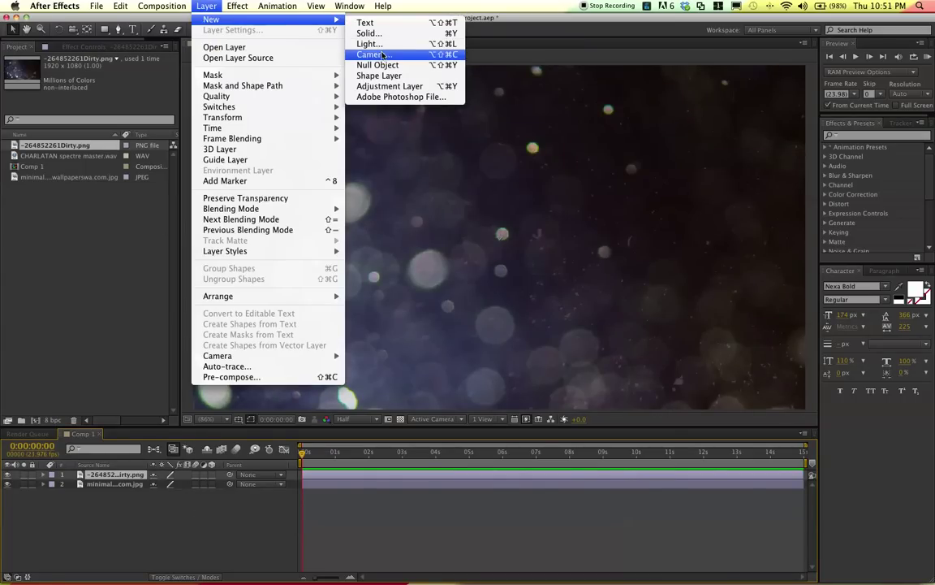
click(349, 53)
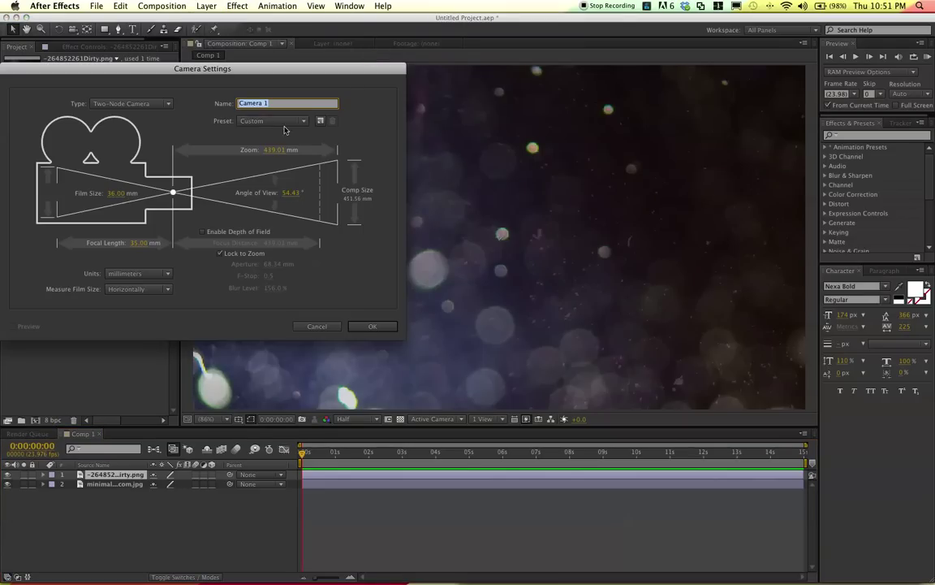
click(258, 120)
click(261, 191)
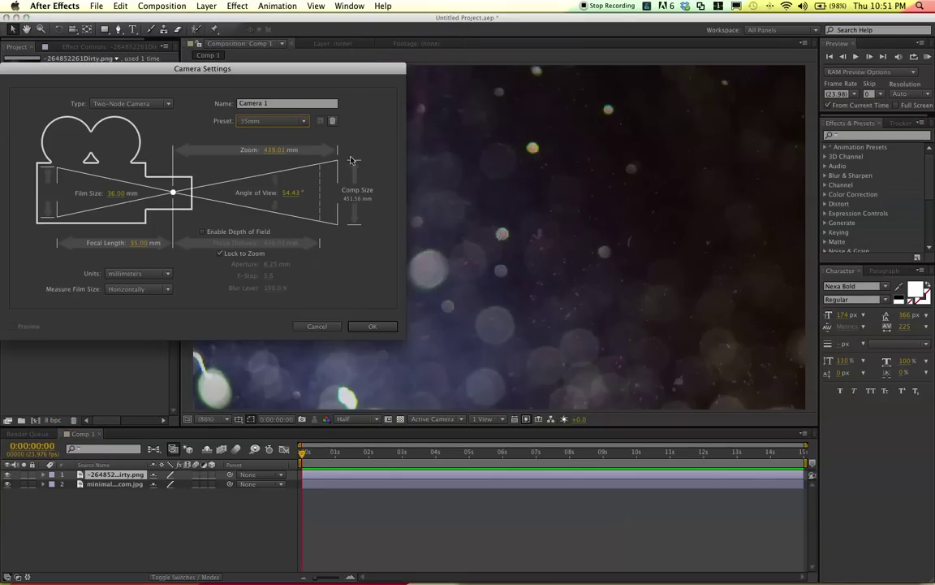
click(362, 326)
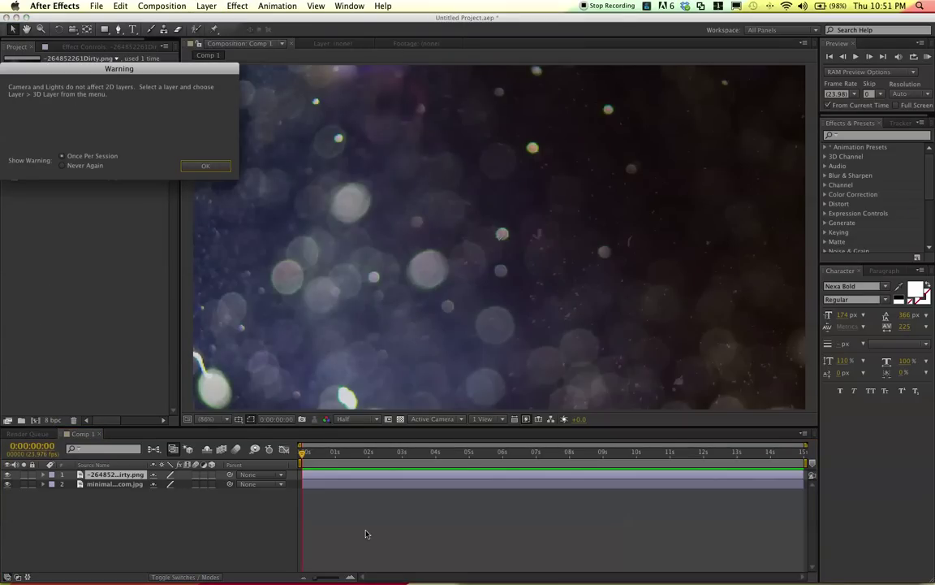
click(199, 167)
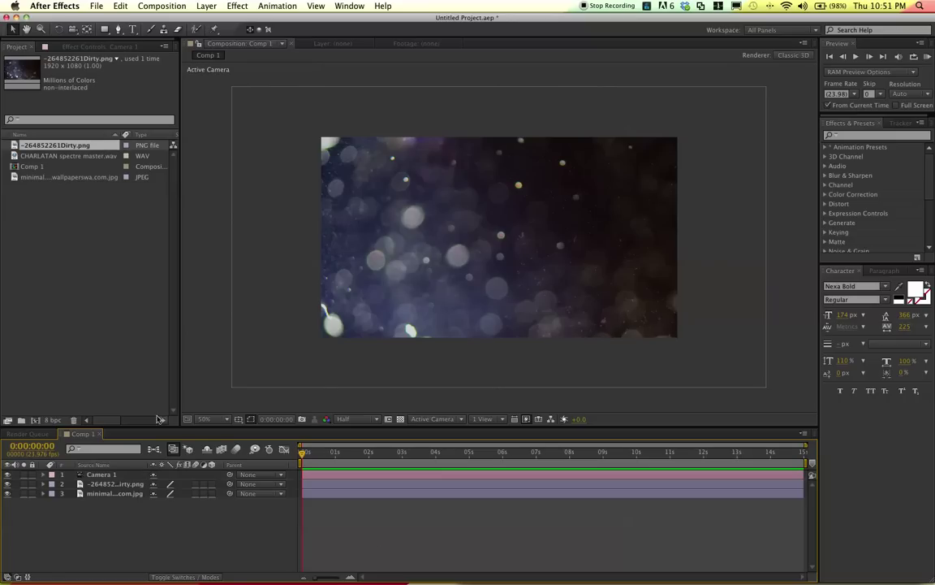
click(217, 419)
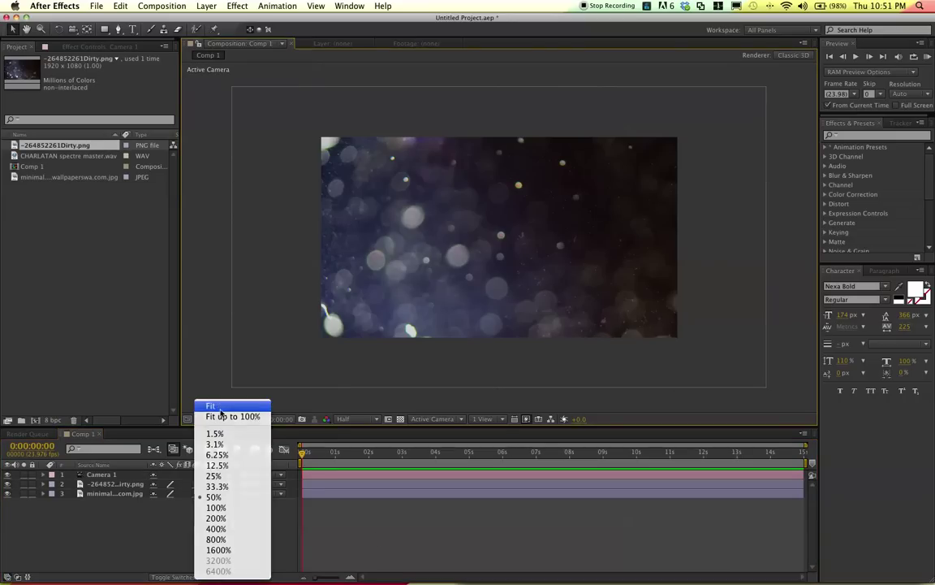
click(213, 405)
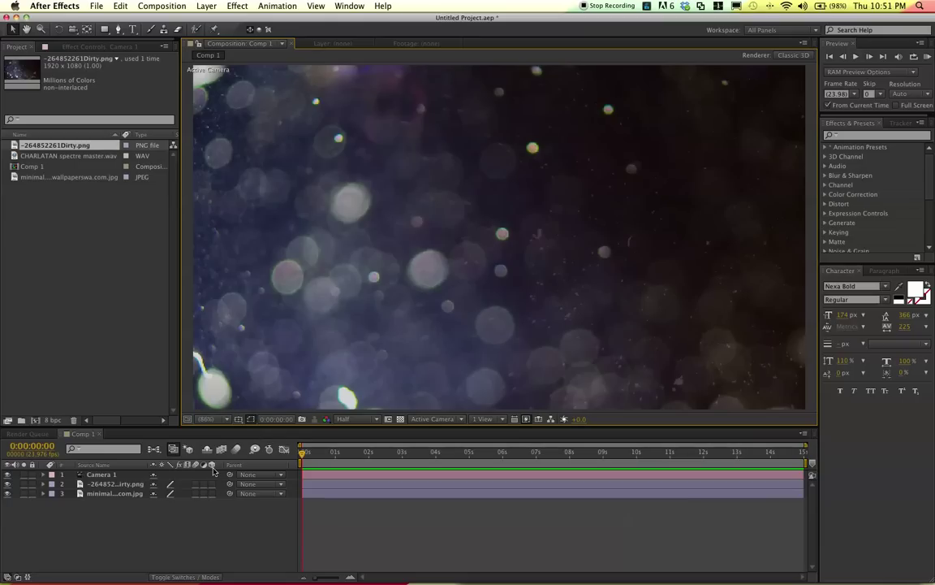
Step: Make both image layers 3D and give the Dirty PNG layer a lightening blending mode over the grunge background
drag(212, 484, 212, 493)
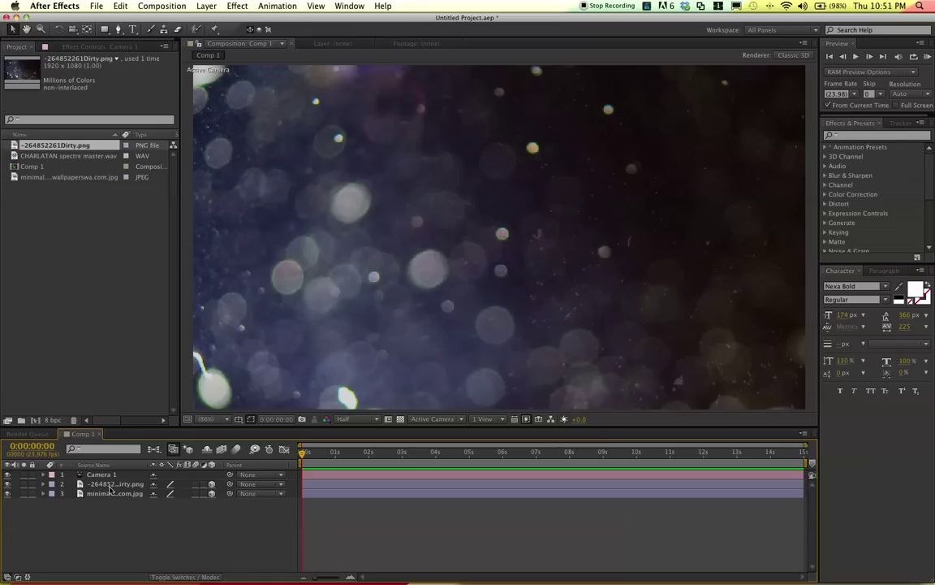
click(116, 485)
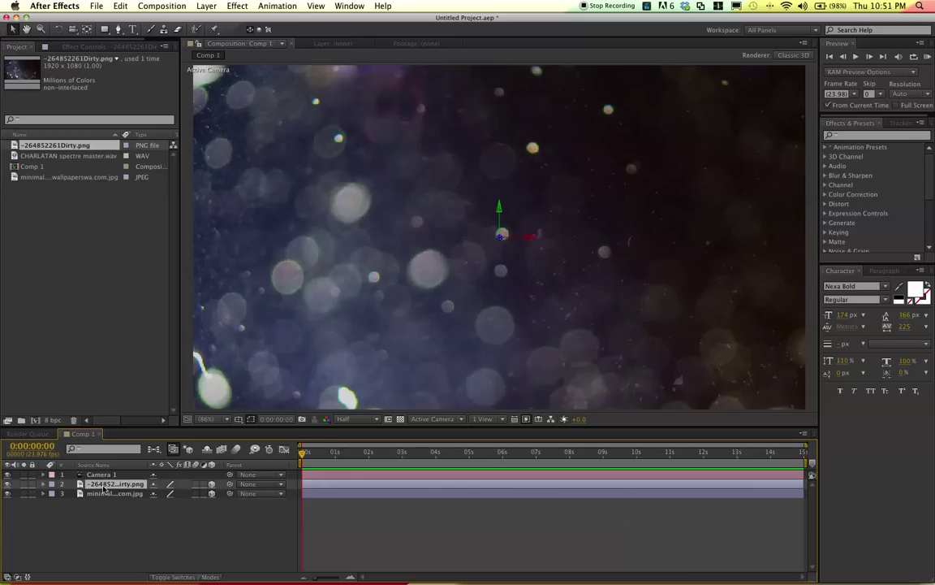
right_click(100, 486)
mouse_move(170, 315)
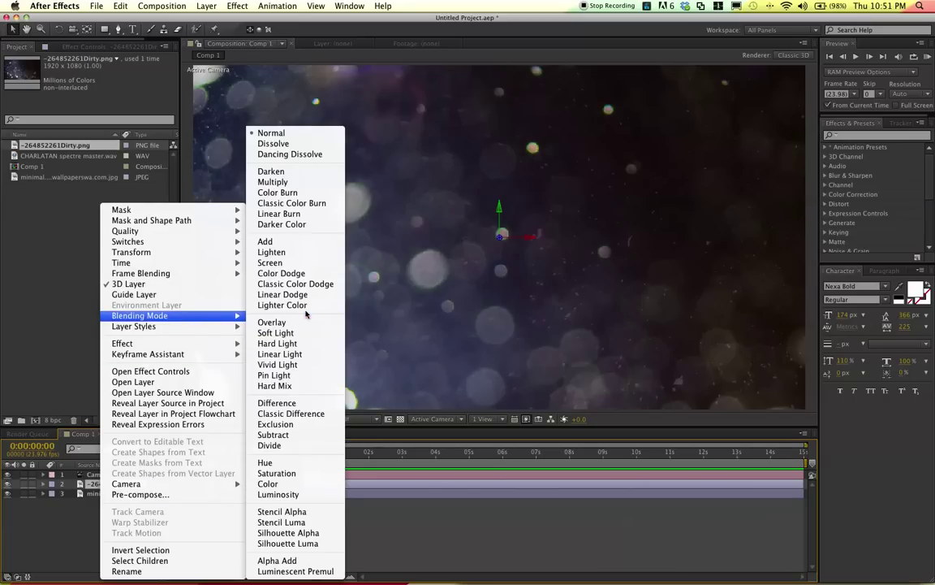
click(297, 274)
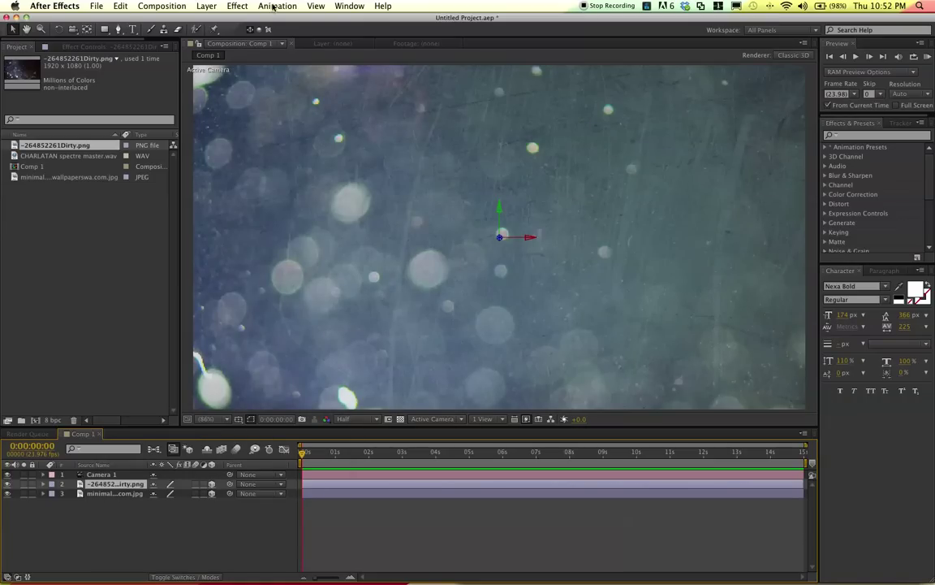
Step: Apply a Levels effect to the Dirty PNG layer with Input Black 71 and Gamma 0.59
click(239, 6)
mouse_move(274, 136)
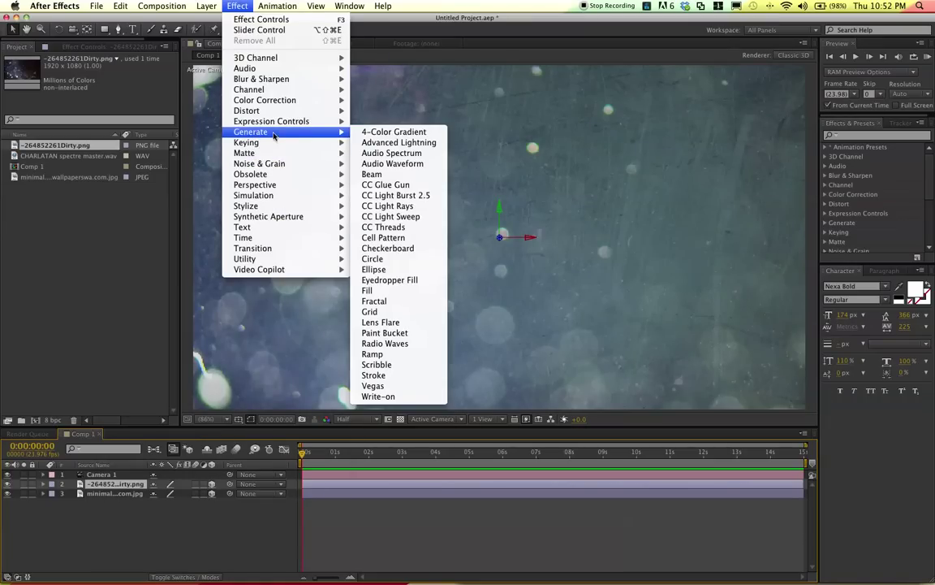
mouse_move(269, 106)
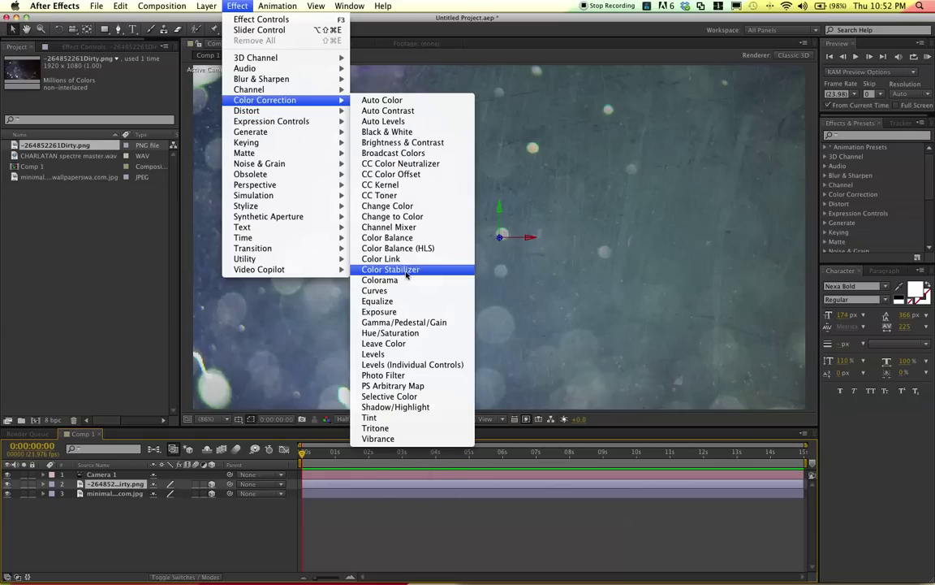
click(372, 354)
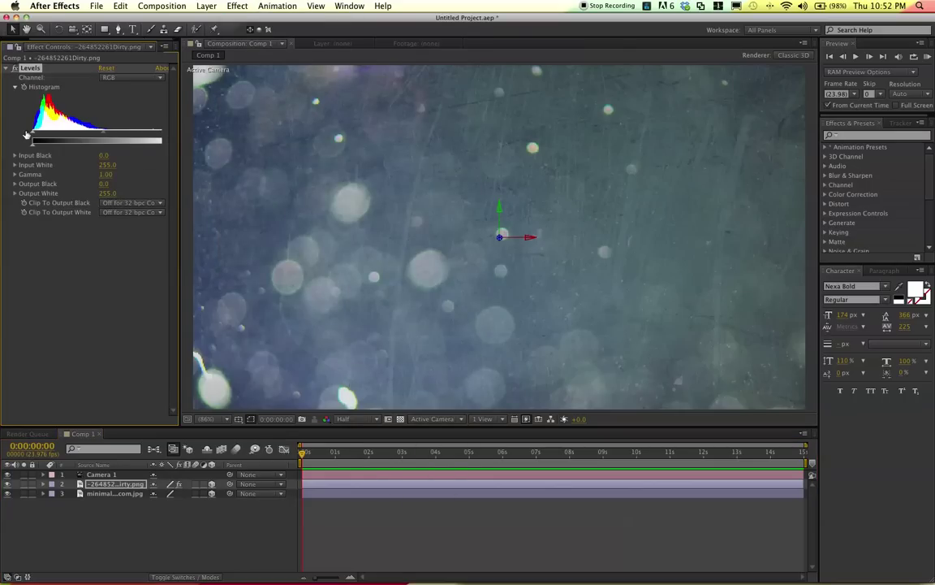
drag(35, 136, 73, 136)
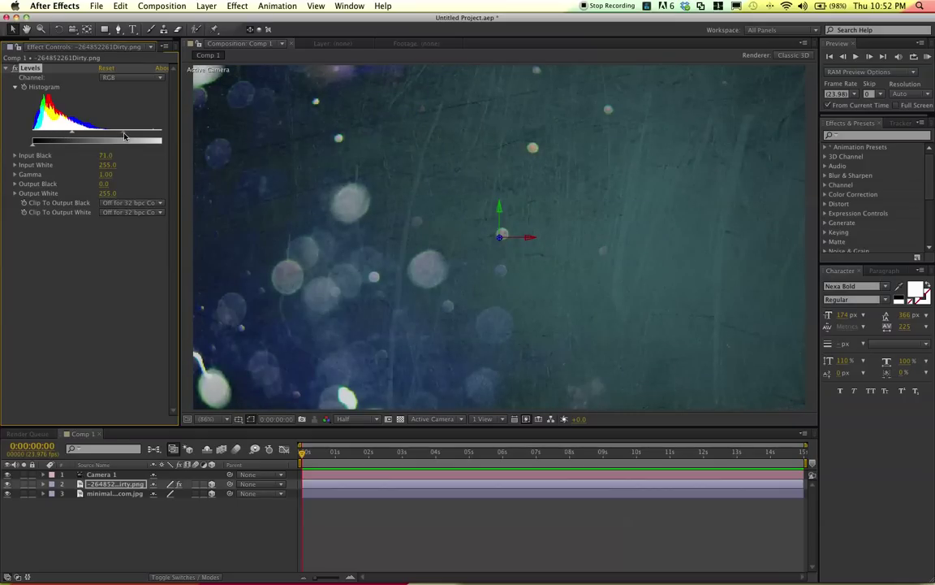
drag(136, 137, 140, 137)
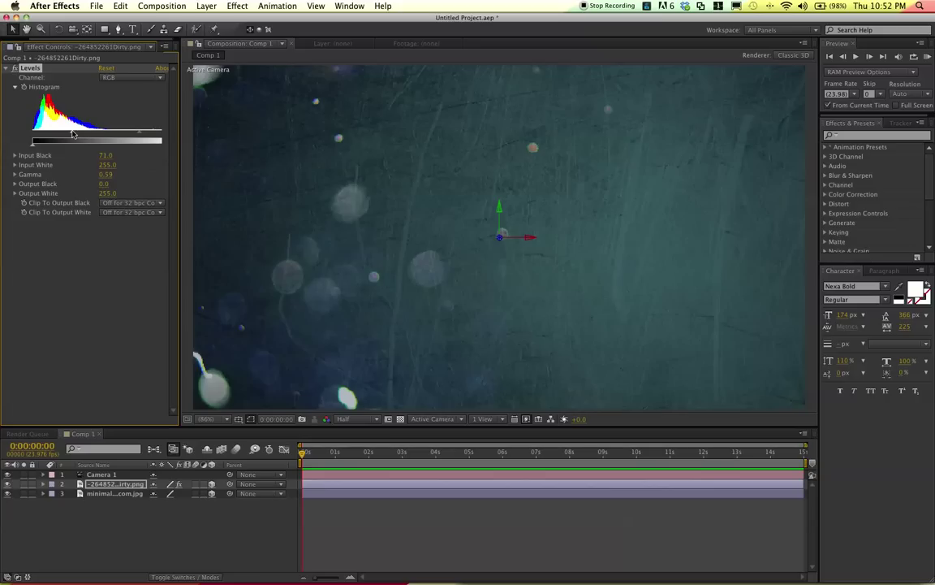
click(350, 529)
Step: Reveal Camera 1's Position property and pull the camera back to a Z position of about -1706.4
click(106, 475)
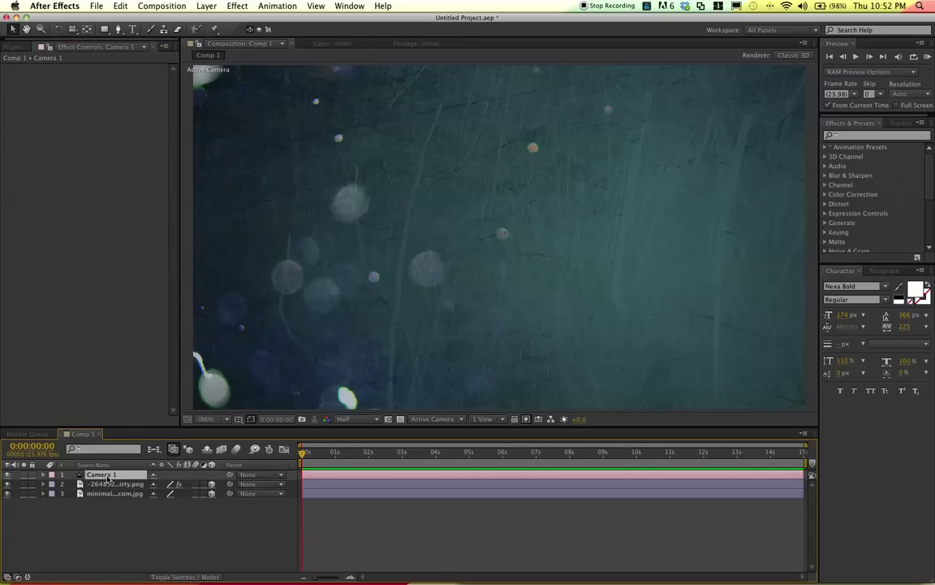
key(p)
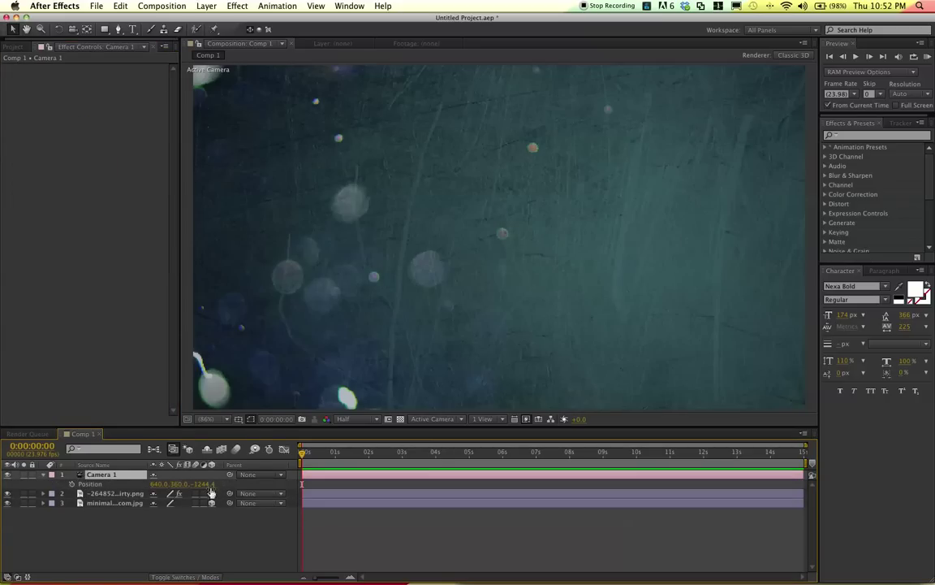
mouse_move(208, 485)
mouse_down()
mouse_move(118, 503)
mouse_move(210, 486)
mouse_up()
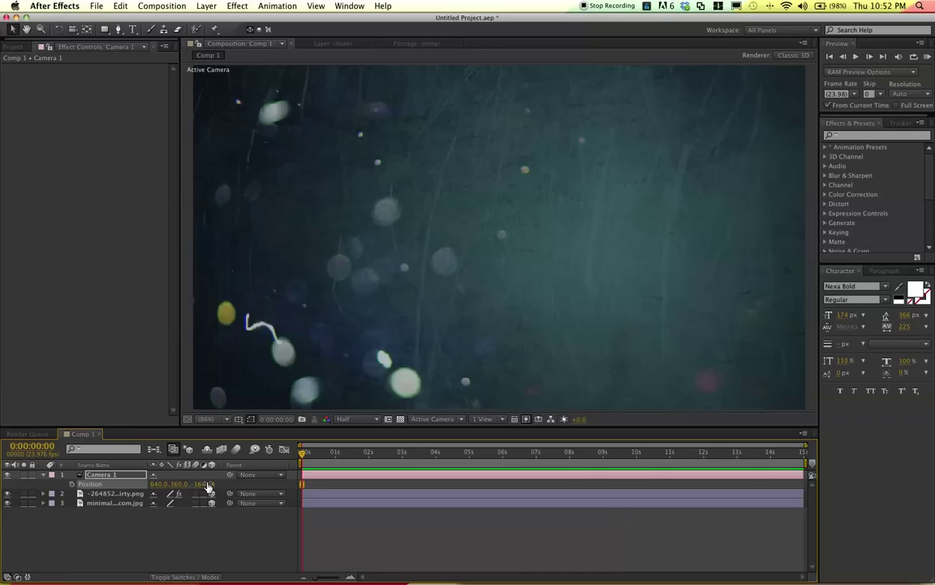
drag(210, 484, 252, 484)
Step: Move the Dirty PNG layer forward to Z -632 and pull Camera 1 back to Z -1867.4
click(115, 493)
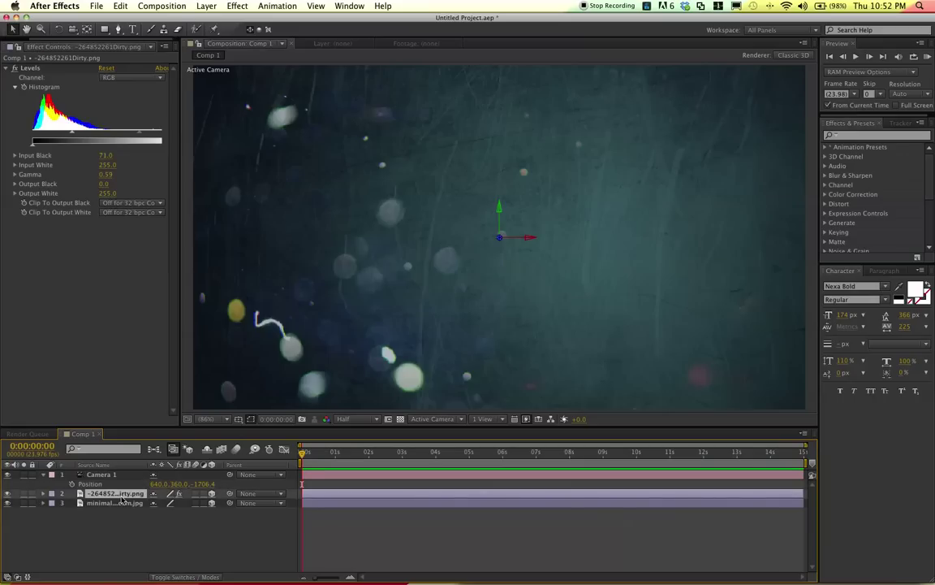
key(p)
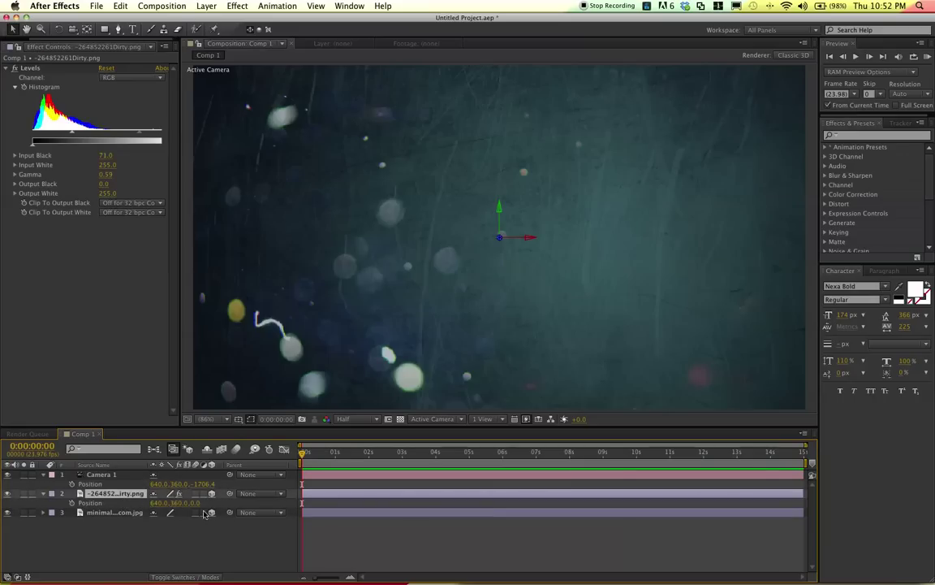
drag(201, 503, 132, 514)
click(114, 493)
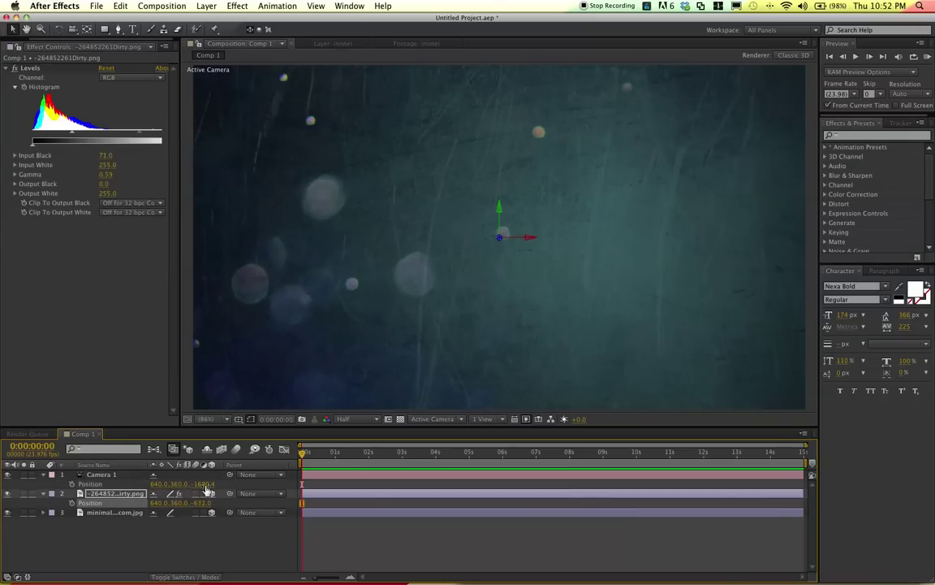
drag(203, 483, 133, 506)
click(133, 506)
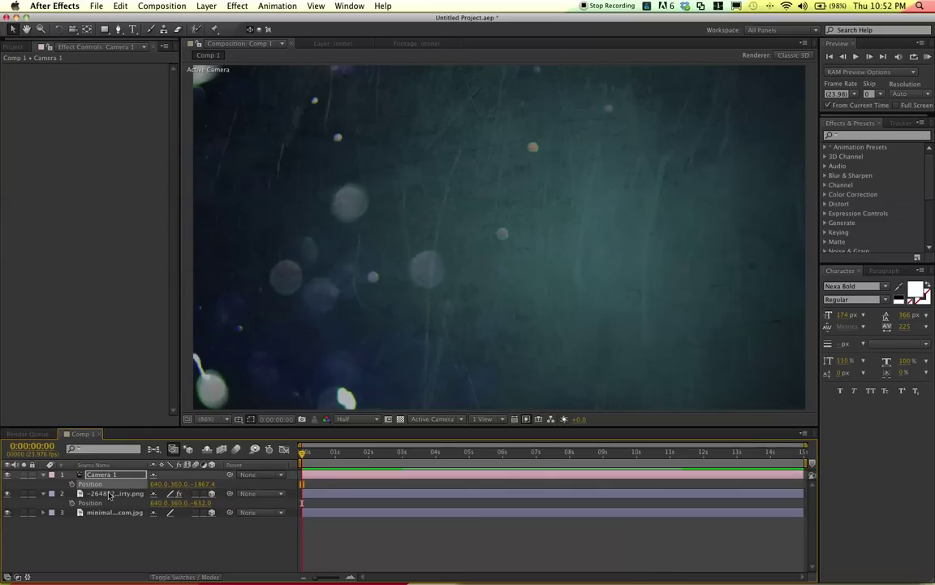
Step: Duplicate the Dirty PNG layer and flip the copy both ways by setting its X and Y scale to -100%
key(super+d)
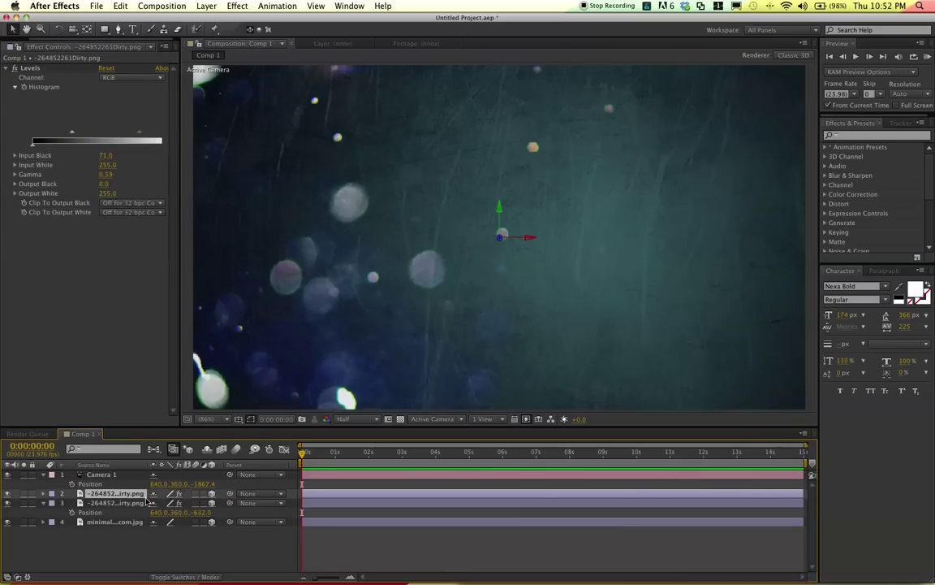
key(s)
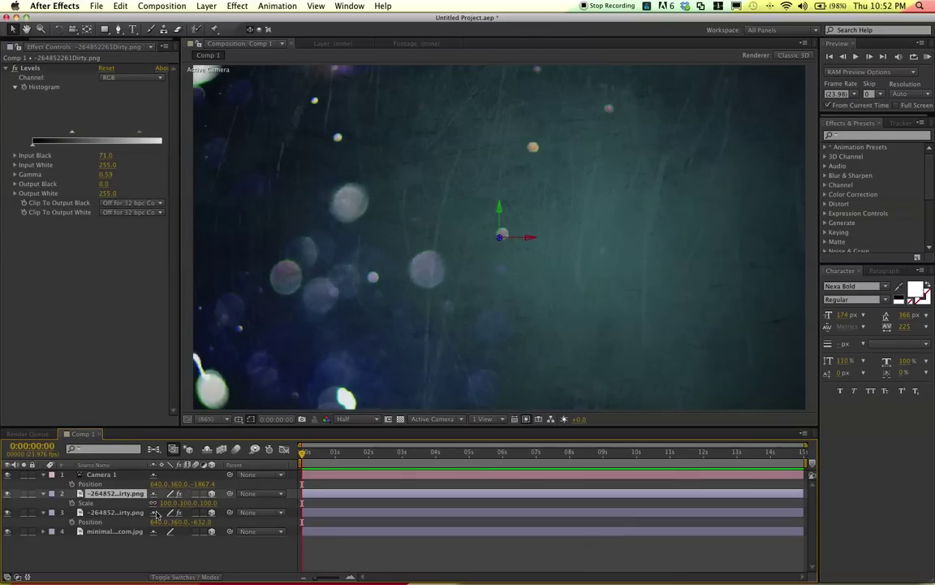
click(153, 503)
click(169, 503)
text(-100)
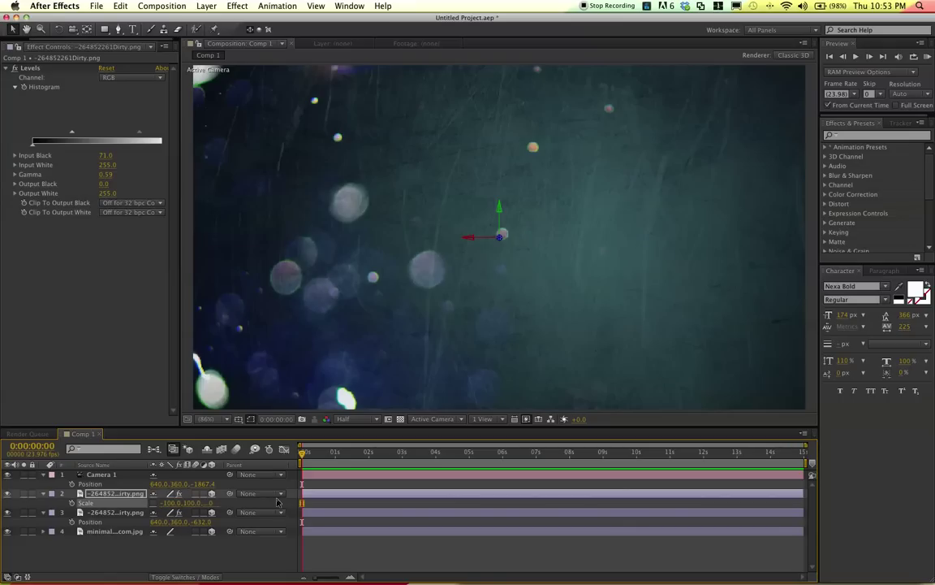
key(Return)
click(192, 503)
text(-100)
key(Return)
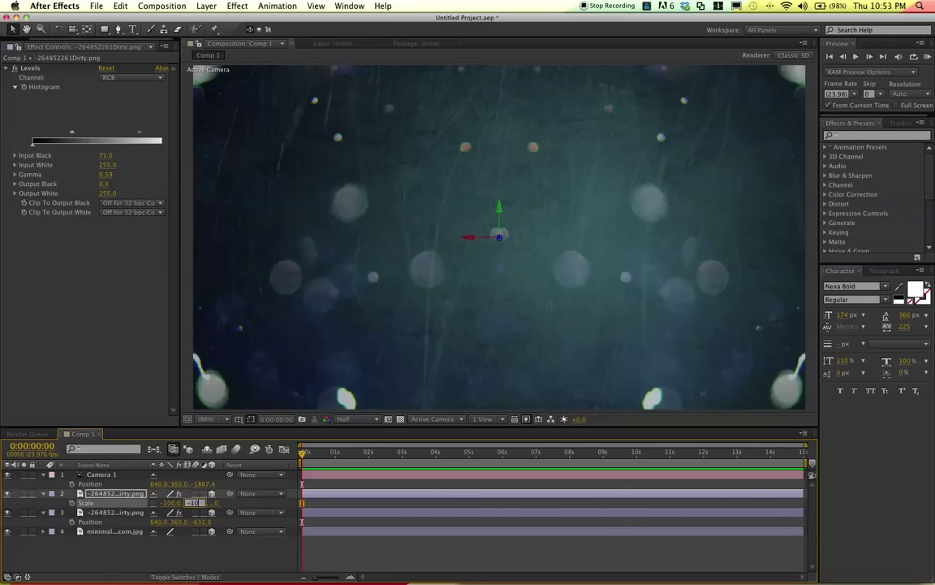
click(336, 550)
Step: Move the flipped Dirty PNG copy forward to Z -1031, shift it left, and reduce its scale to -69%
click(118, 495)
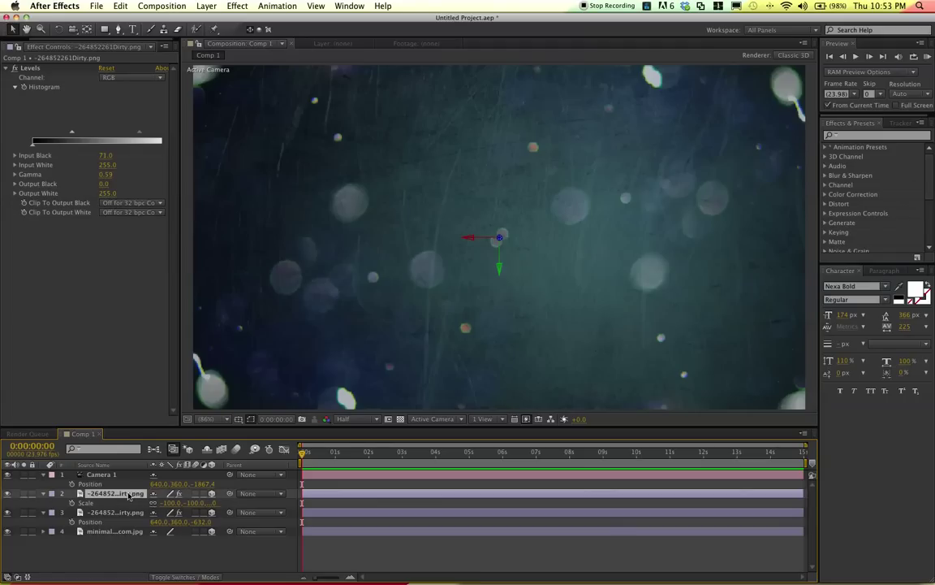
key(p)
drag(130, 528, 42, 556)
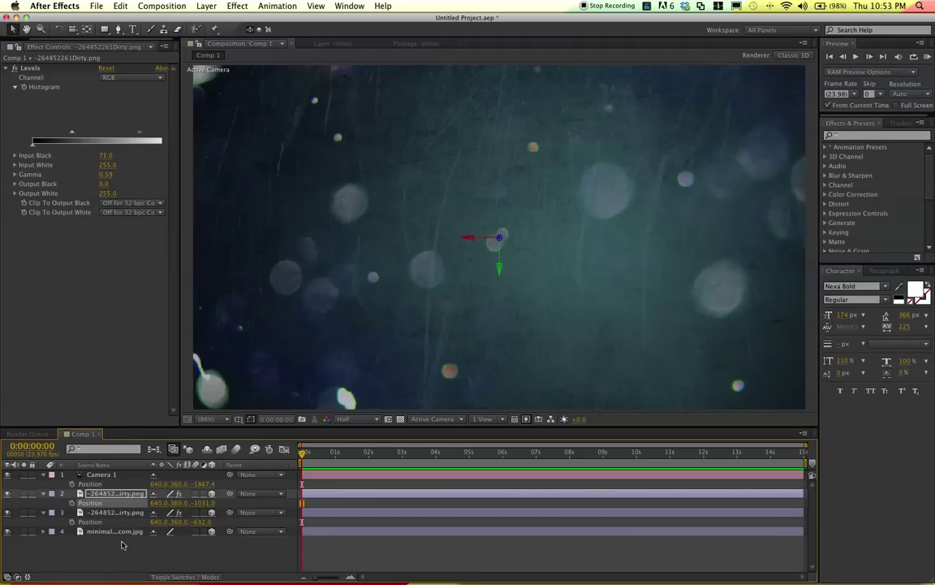
drag(156, 502, 185, 503)
key(s)
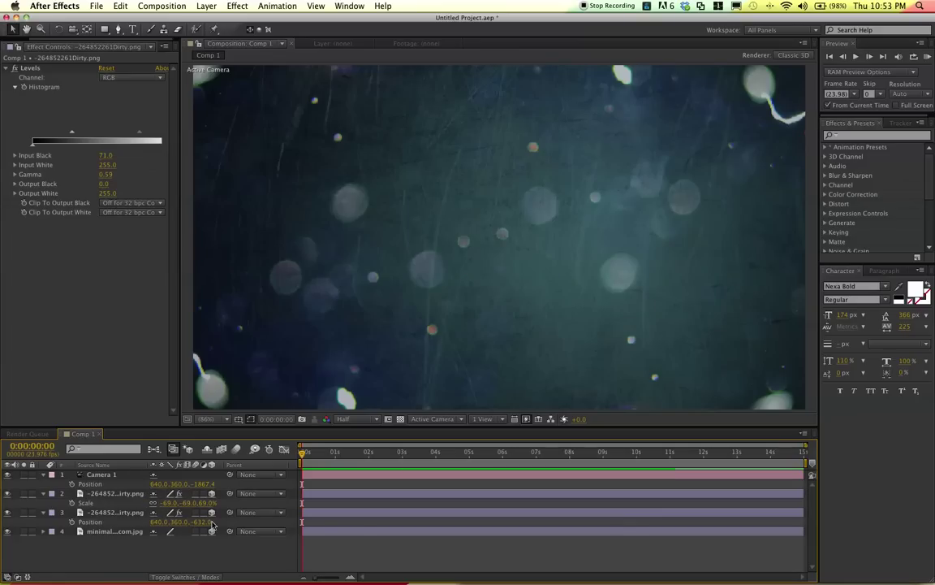
Step: Scale the original Dirty PNG layer to 84% and move Camera 1 in to a Z position of -1806.4
click(138, 514)
key(s)
drag(159, 522, 157, 522)
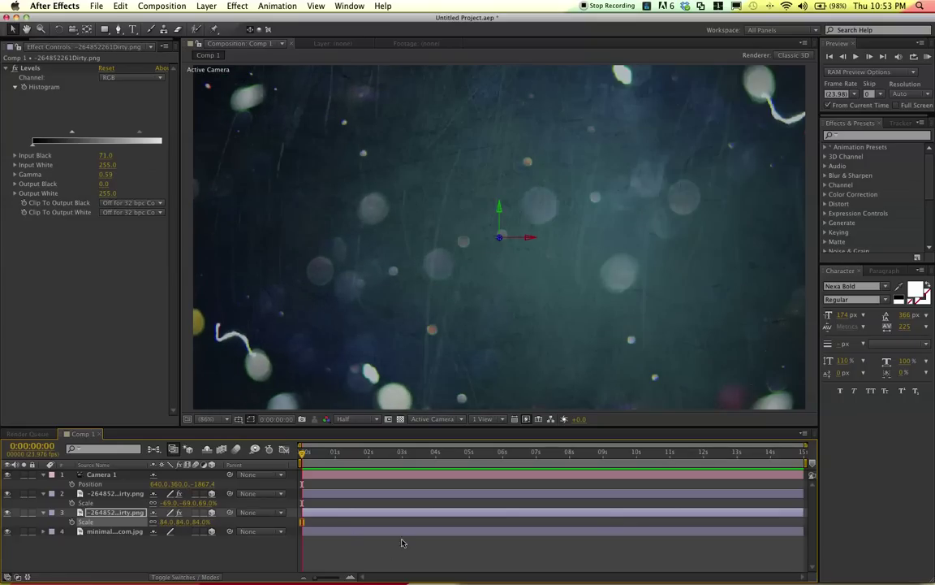
click(102, 474)
mouse_move(207, 484)
mouse_down()
mouse_move(471, 485)
mouse_move(194, 493)
mouse_up()
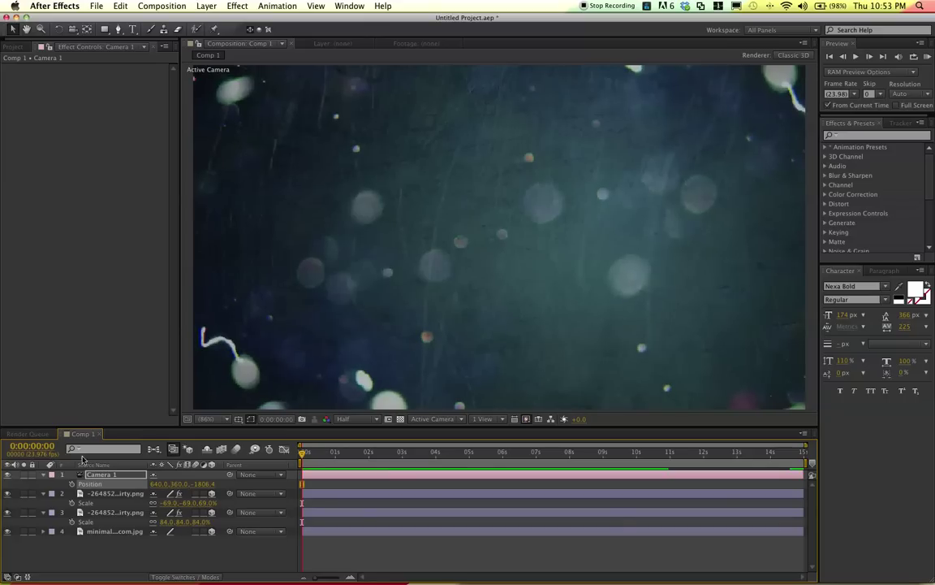
Step: Bring the flipped Dirty PNG copy closer to the camera, at position 594, 360, -1081
click(119, 494)
key(p)
drag(180, 503, 192, 503)
click(199, 312)
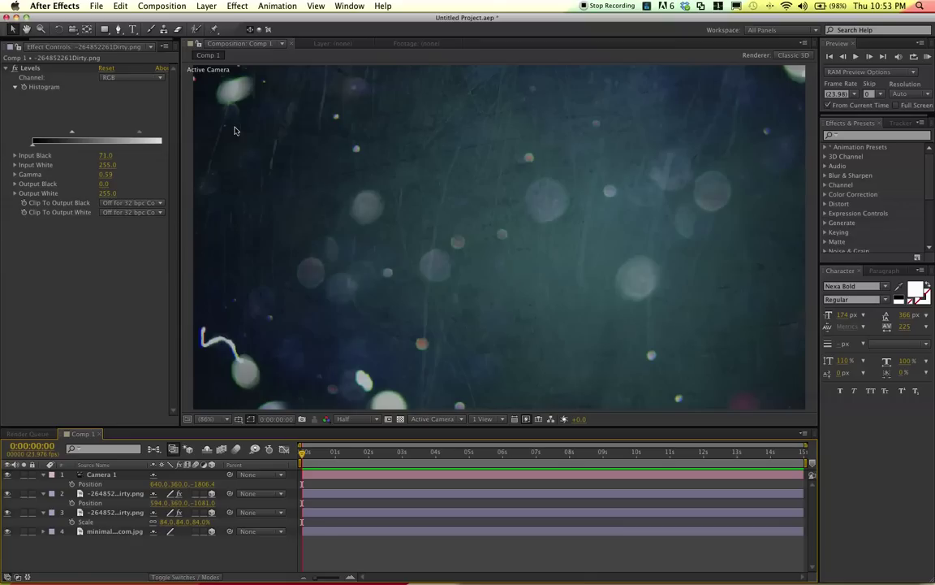
Step: Add a new adjustment layer on top of all layers in the composition
click(173, 6)
mouse_move(206, 7)
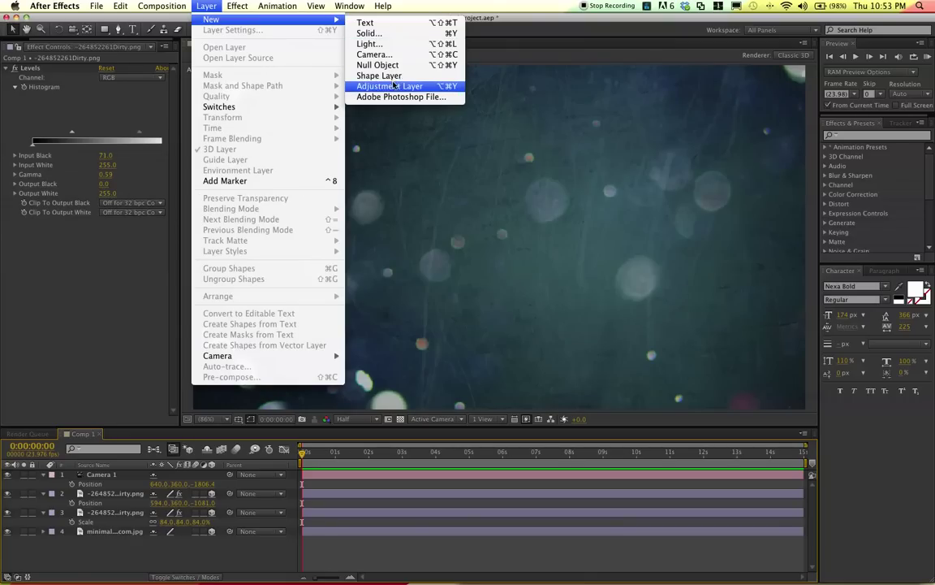
click(390, 87)
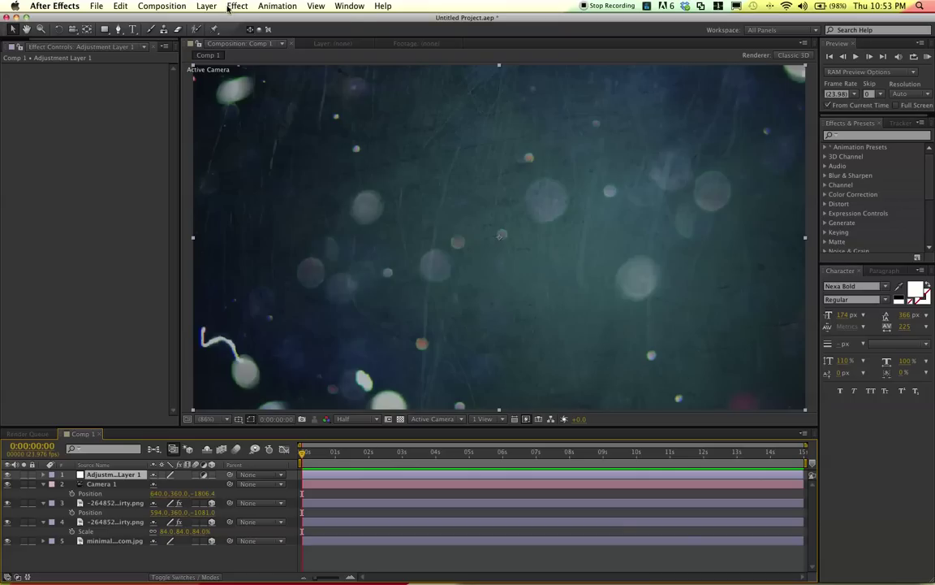
click(233, 6)
mouse_move(271, 102)
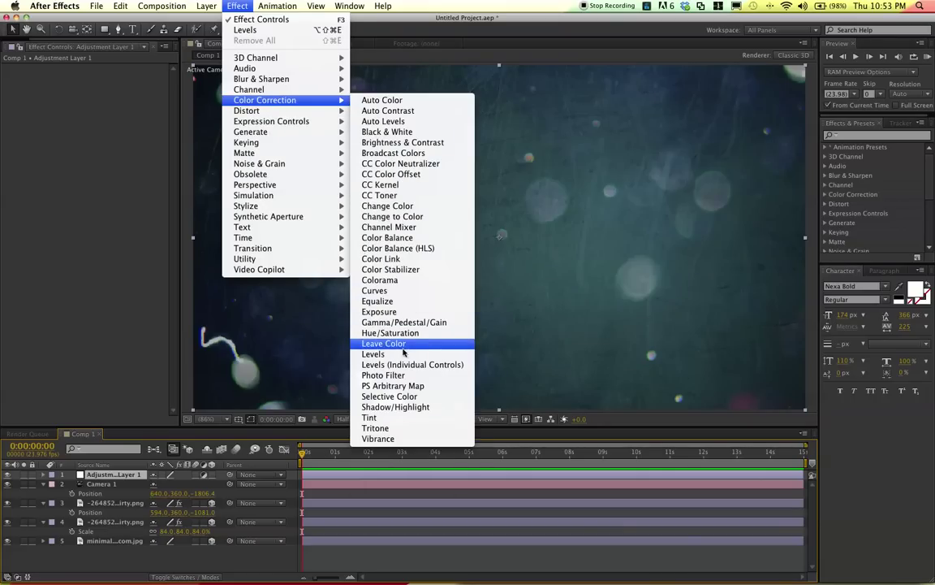
click(372, 354)
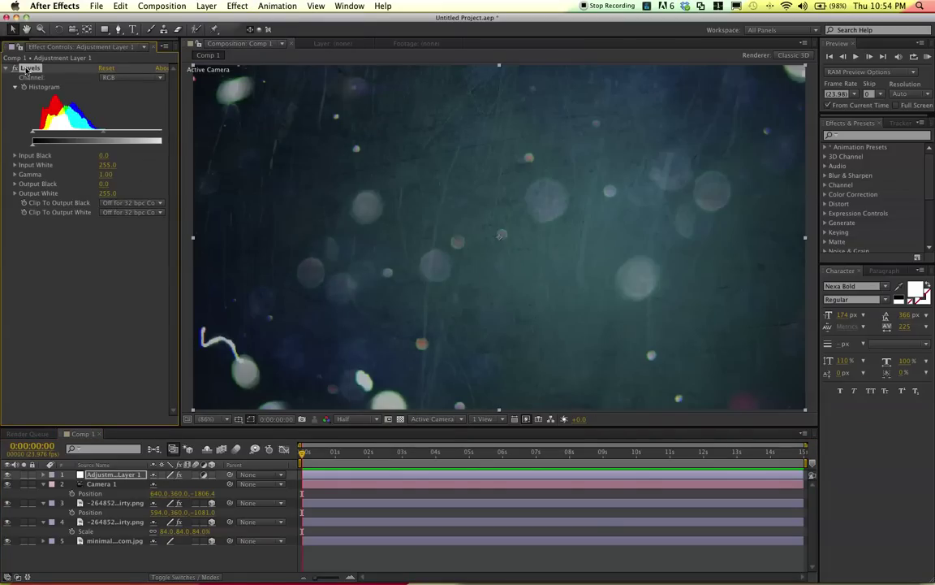
key(super+z)
Step: Apply a Curves effect to the adjustment layer and bend the Red channel into a gentle S-curve
click(237, 6)
mouse_move(268, 100)
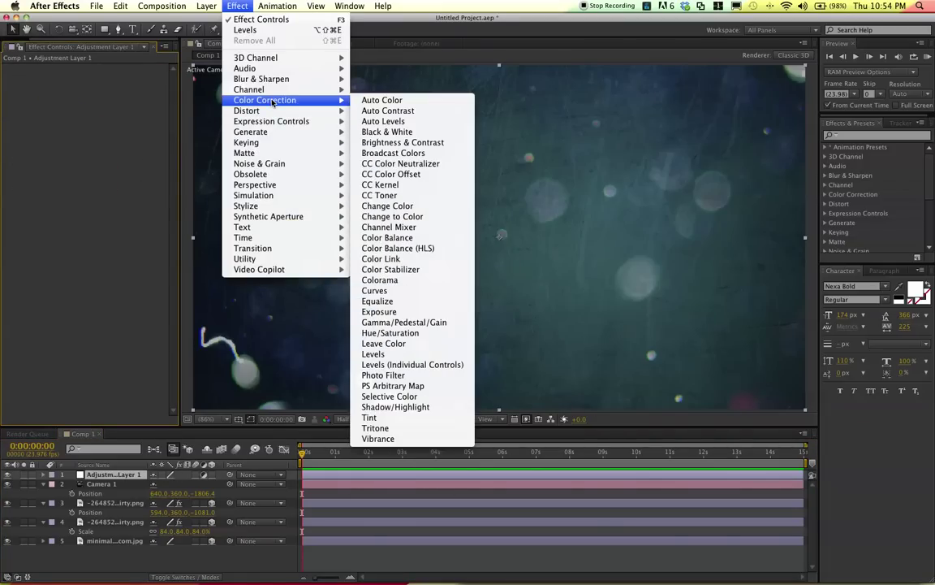
click(382, 289)
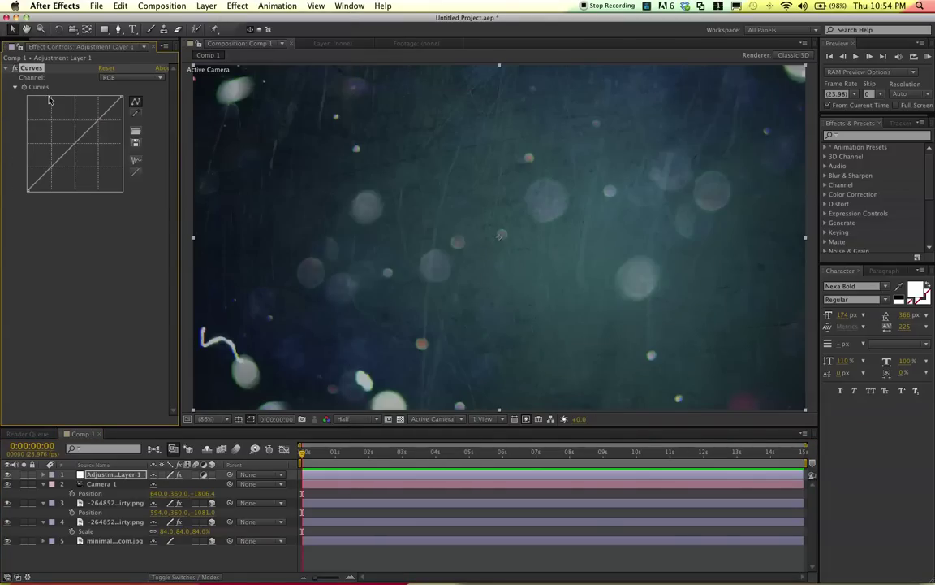
click(130, 74)
click(117, 95)
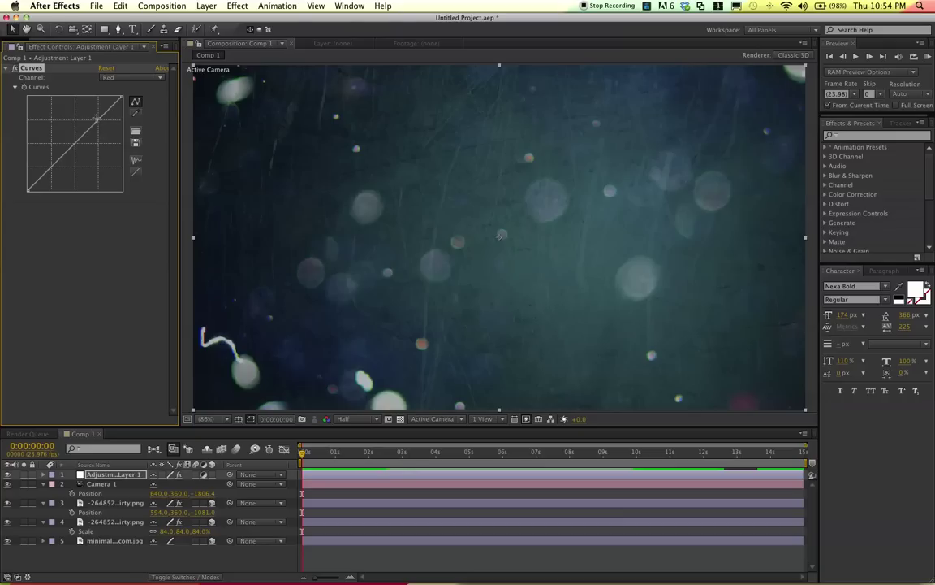
drag(92, 126, 95, 120)
drag(57, 161, 52, 169)
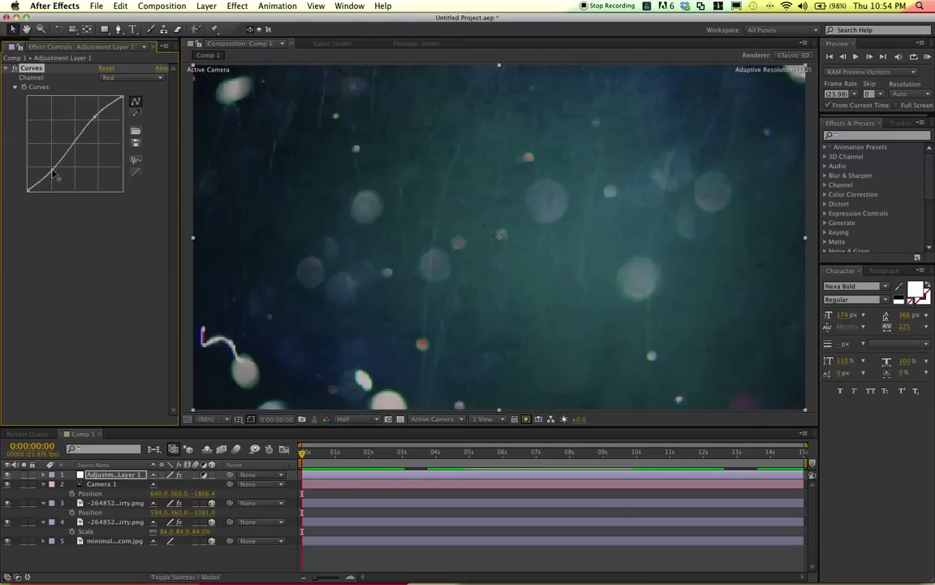
Step: Shape the Green channel of the Curves effect into an S-curve with raised highlights and lowered shadows
click(130, 77)
click(118, 108)
drag(96, 116, 95, 114)
drag(57, 163, 55, 174)
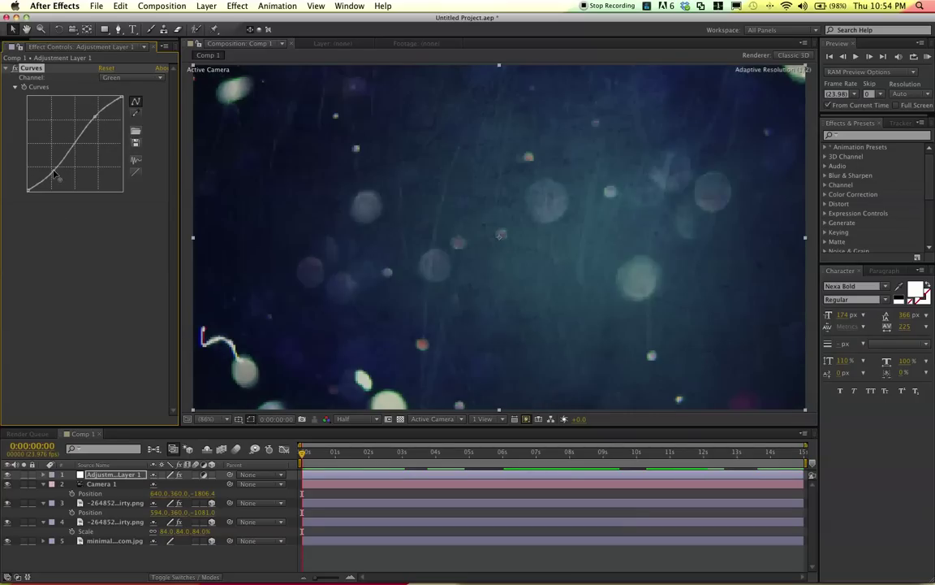
Step: Pull down the highlights of the Blue channel in the Curves effect and anchor its shadows near the diagonal
click(111, 76)
click(119, 119)
drag(101, 116, 102, 124)
drag(56, 168, 187, 301)
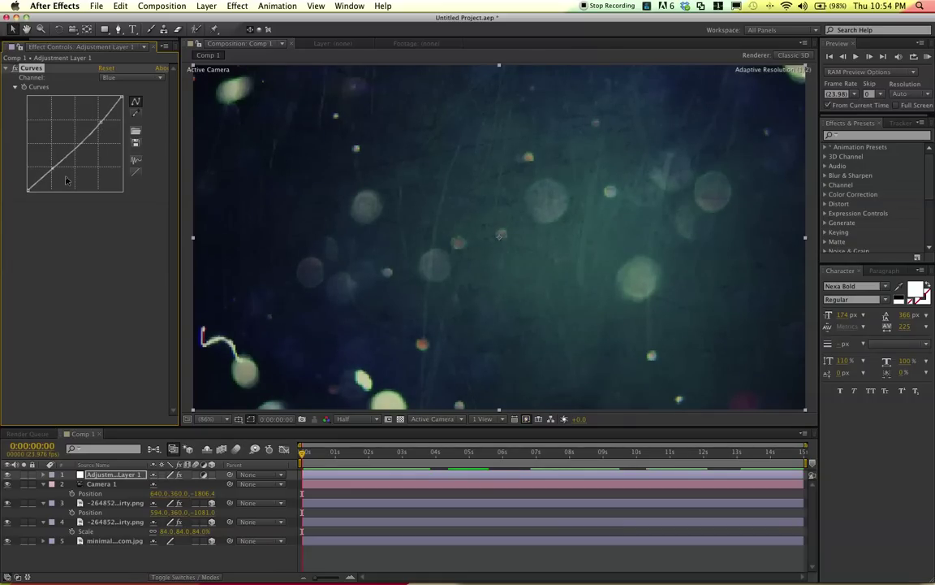
Step: Create a new black solid layer on top of the composition with the default solid settings
click(206, 6)
mouse_move(276, 22)
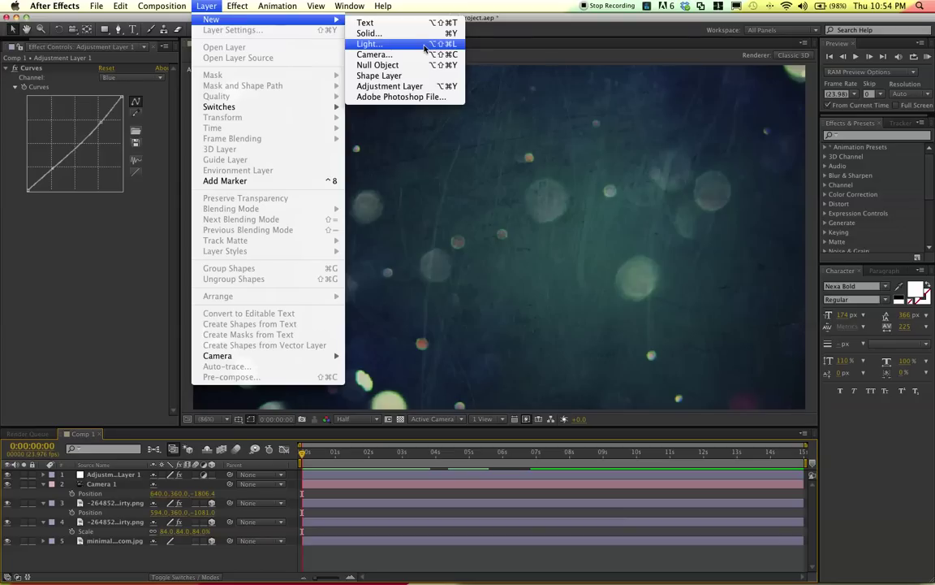
mouse_move(337, 23)
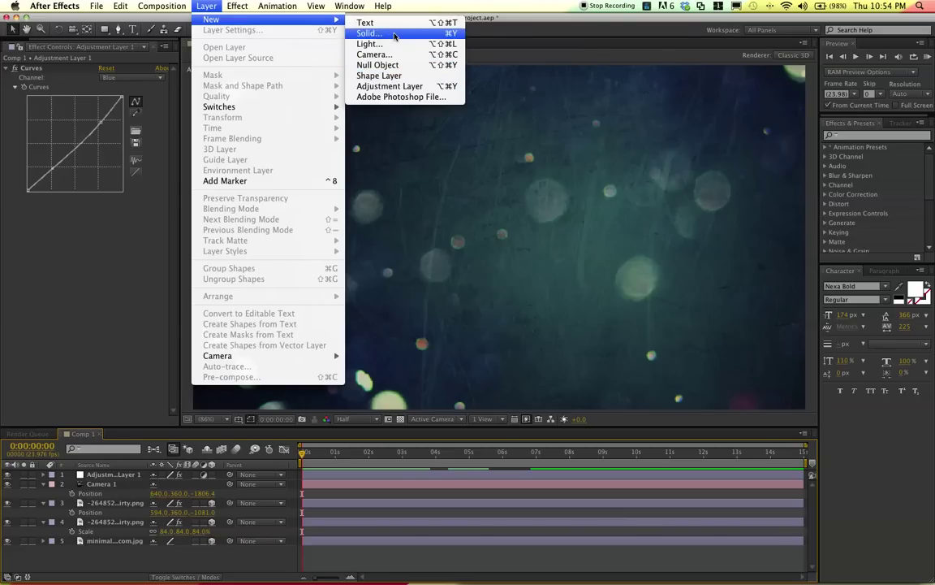
click(398, 33)
key(Return)
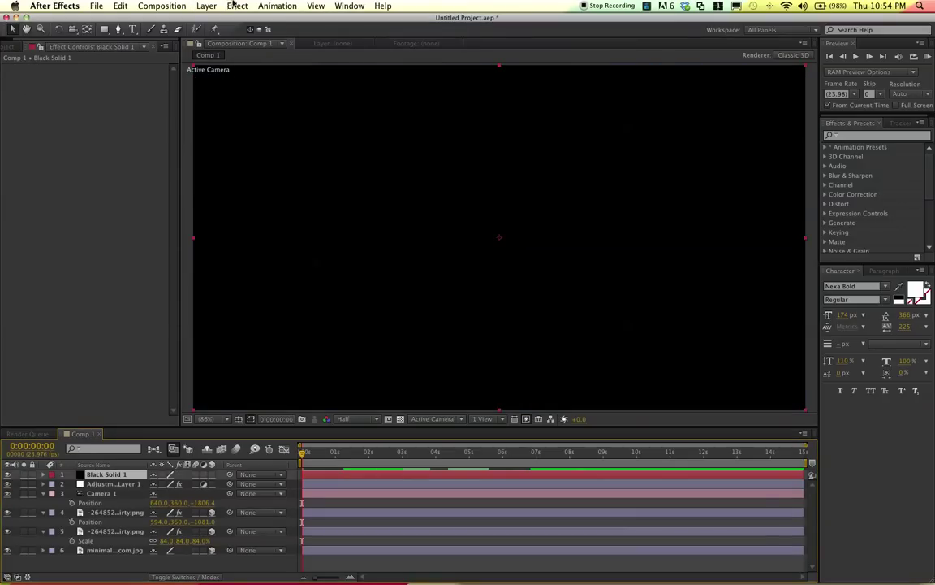
Step: Apply a Ramp effect to the black solid and set its shape to Radial Ramp
click(235, 6)
mouse_move(279, 132)
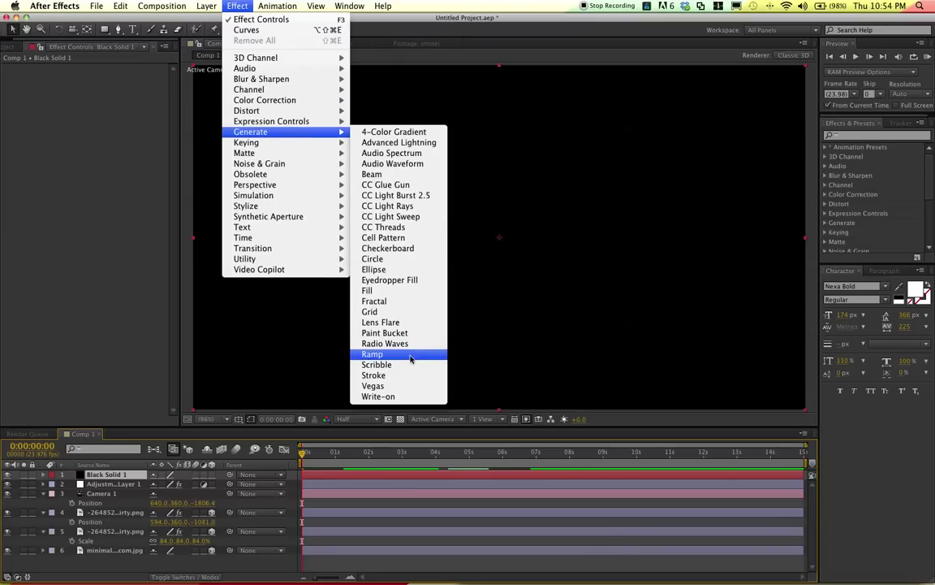
click(375, 354)
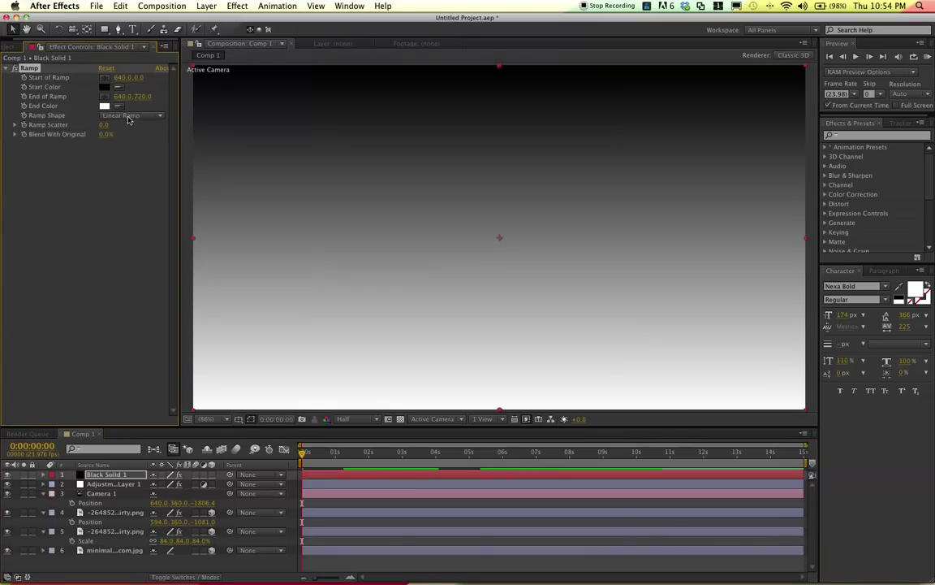
click(128, 116)
click(119, 125)
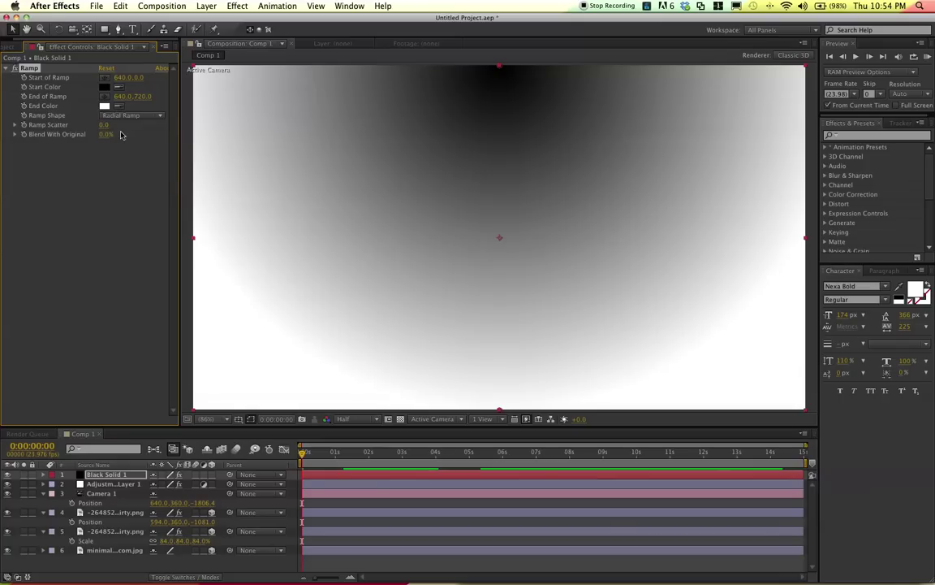
Step: Set the ramp's End Color to black and its Start Color to white
click(104, 105)
click(73, 181)
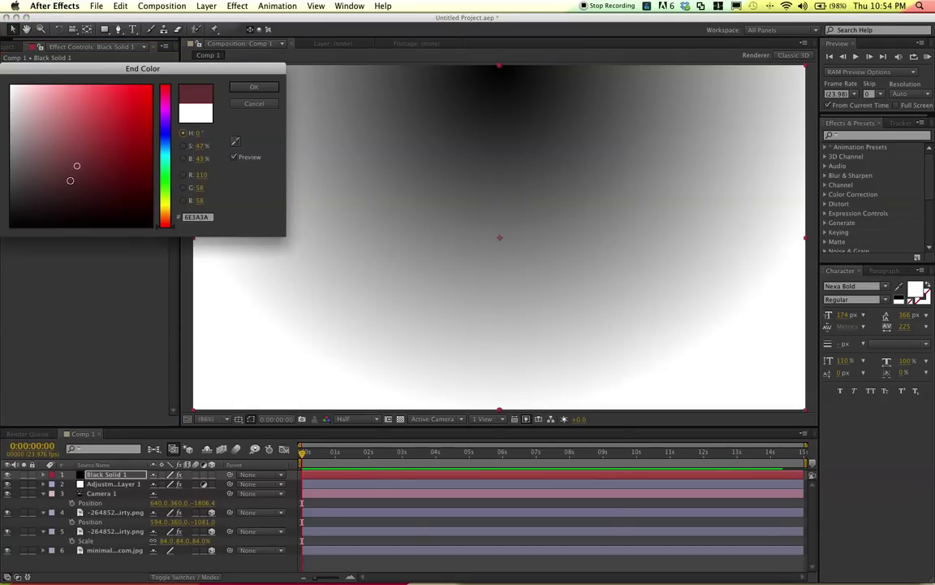
key(Return)
click(104, 87)
drag(87, 125, 12, 85)
key(Return)
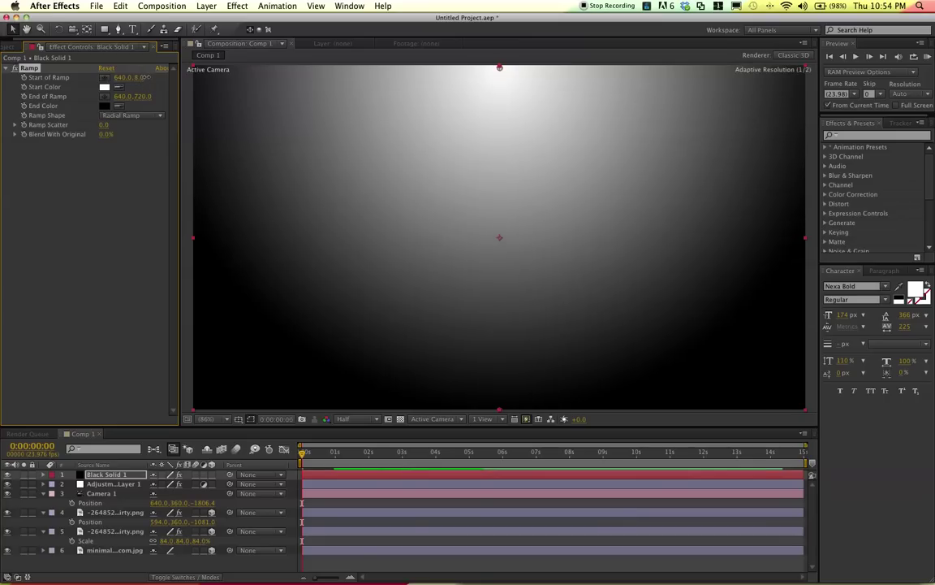
Step: Center the ramp's start at 640, 356, extend its end to 640, 976, and fit the composition in the viewer
drag(140, 76, 259, 159)
key(comma)
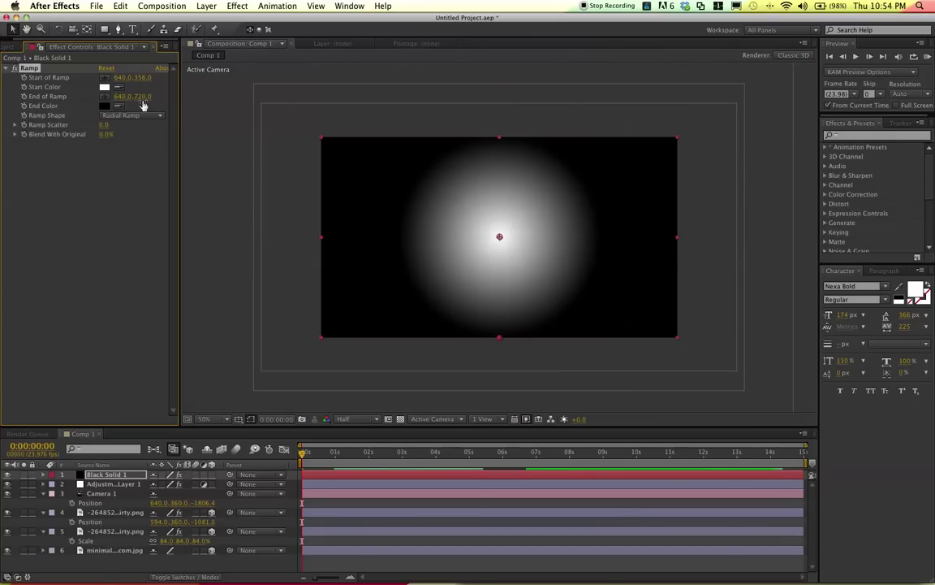
drag(136, 96, 283, 102)
key(comma)
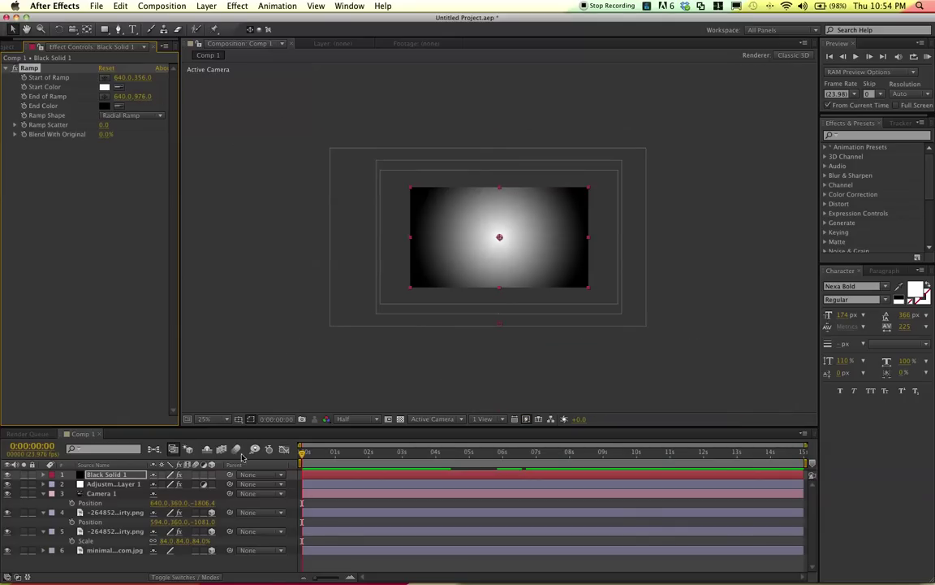
click(203, 419)
click(226, 417)
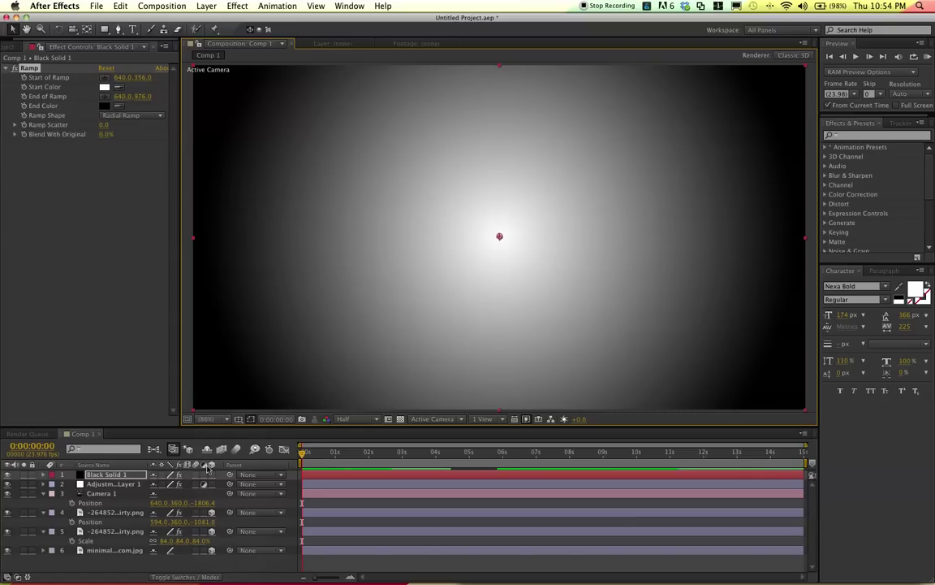
Step: Give the ramp solid a contrast-type blending mode over the background and set its opacity to 41%
right_click(104, 477)
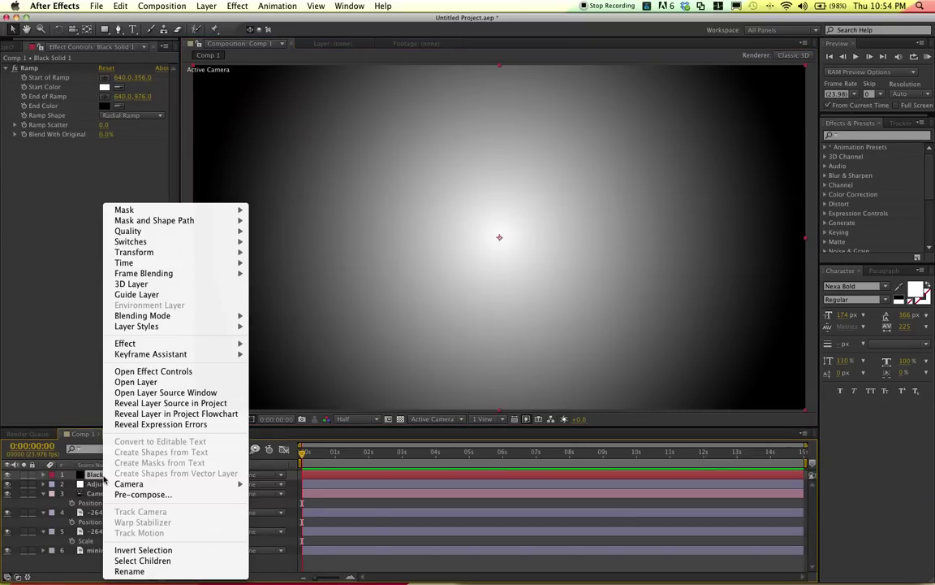
mouse_move(187, 325)
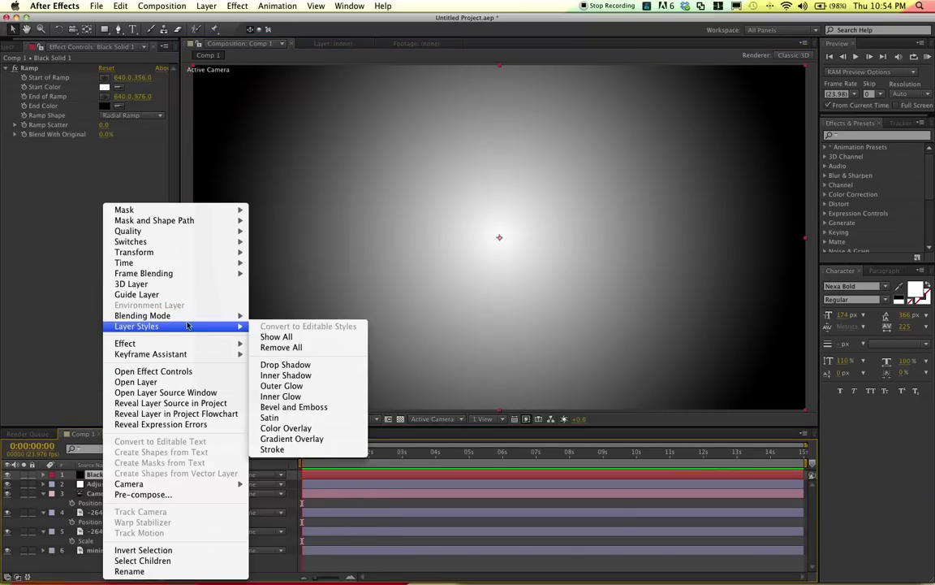
click(279, 335)
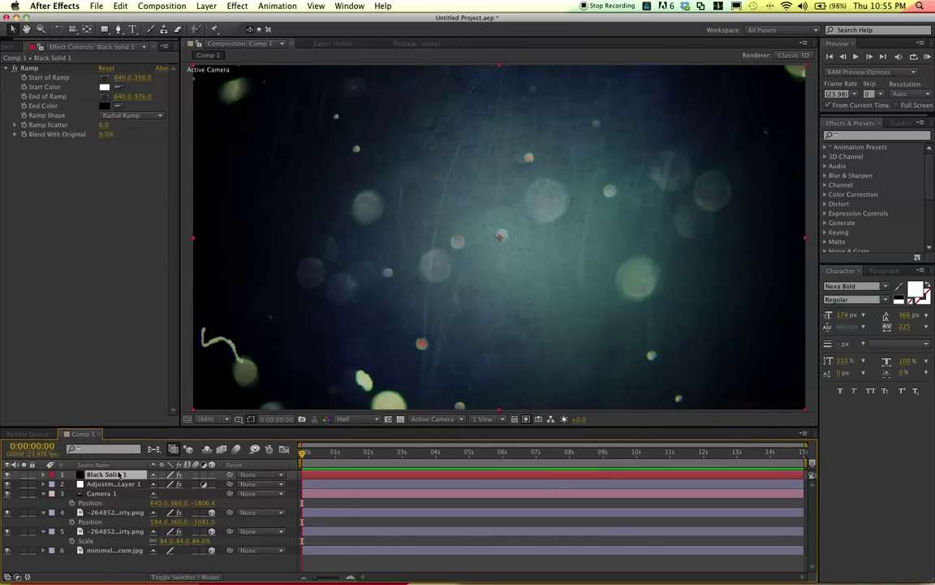
key(t)
drag(165, 484, 128, 484)
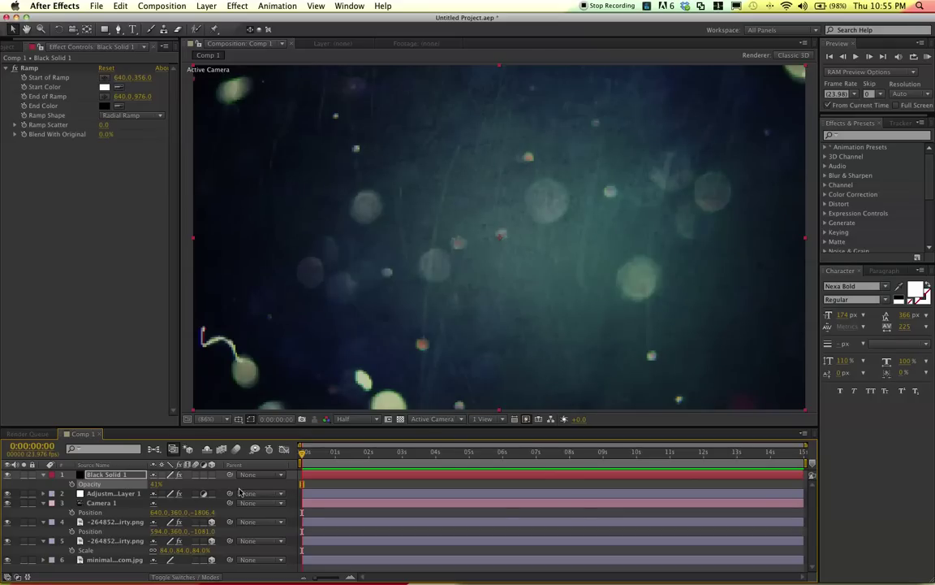
Step: Add a null object to the composition and rename it Wiggle Control
click(488, 487)
key(u)
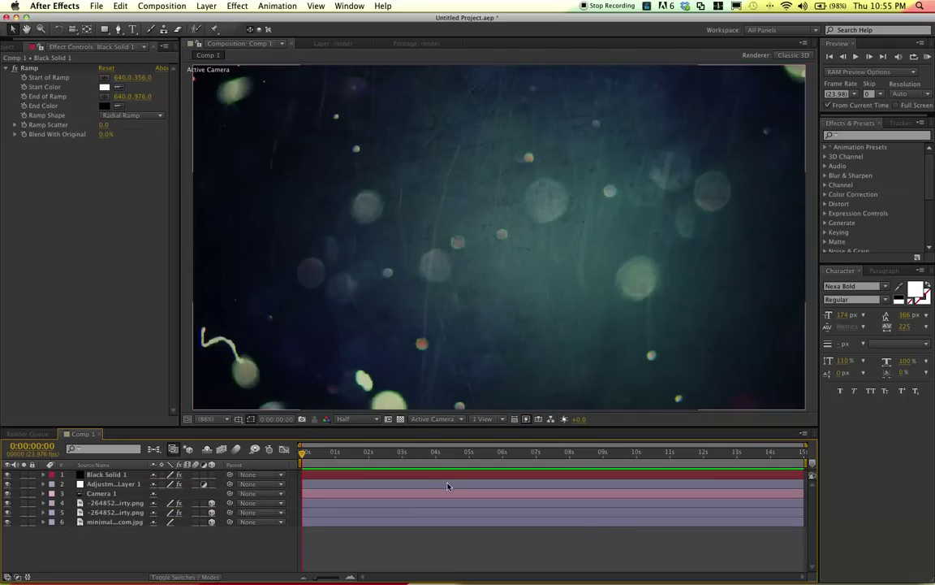
click(103, 494)
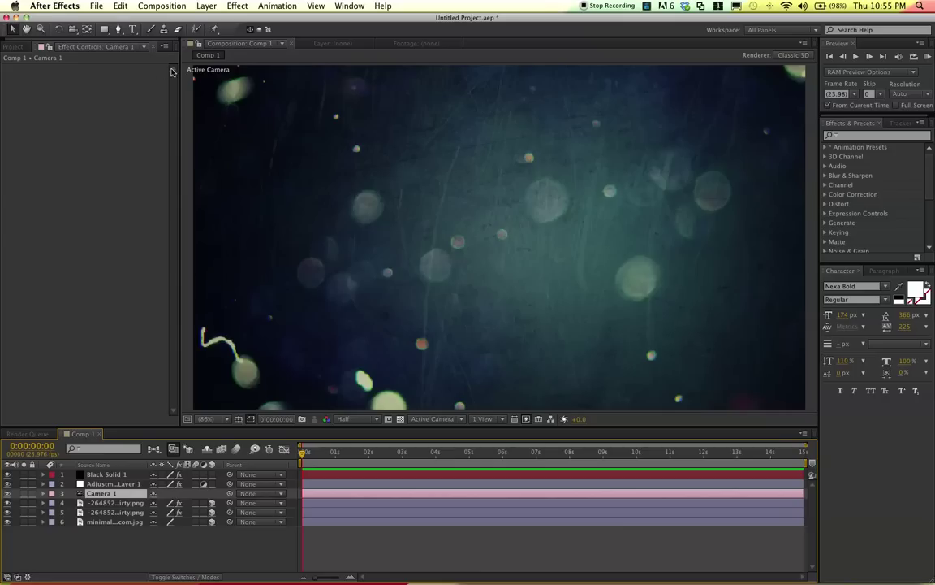
click(200, 7)
mouse_move(235, 18)
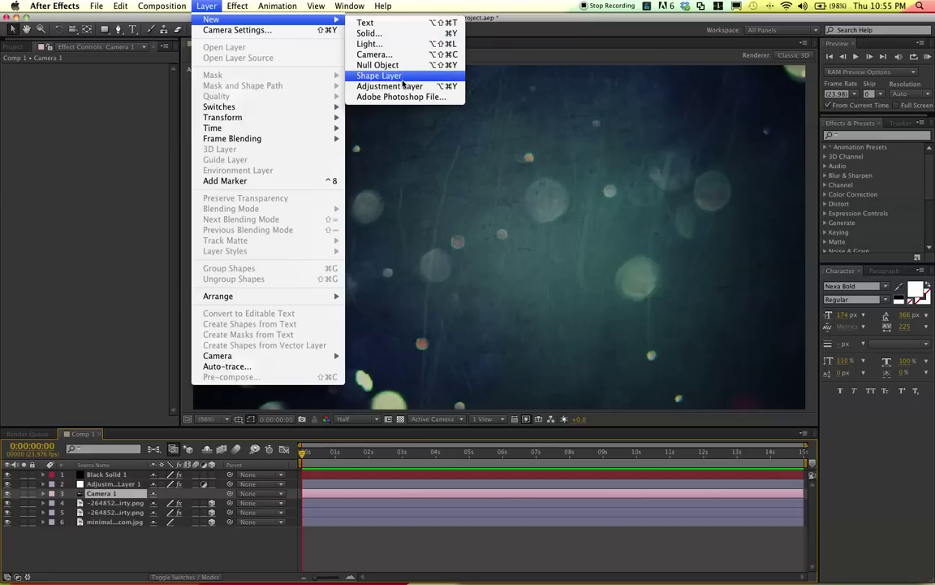
click(380, 65)
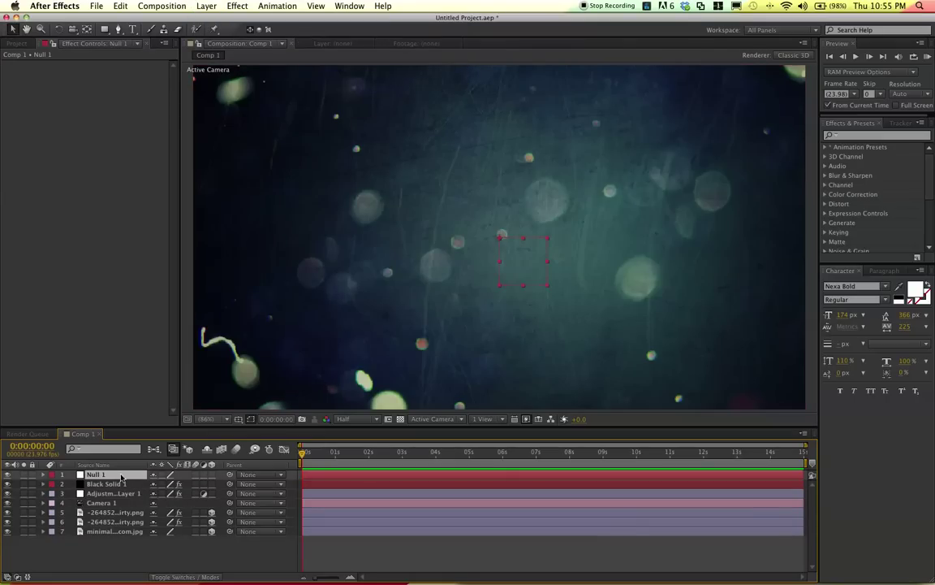
right_click(99, 475)
click(122, 571)
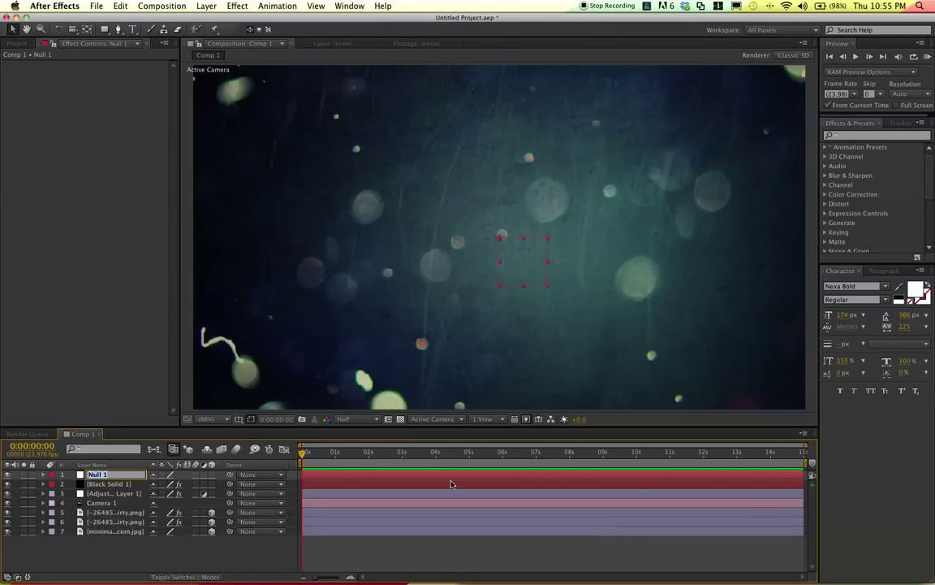
text(Wiggle Control)
key(Return)
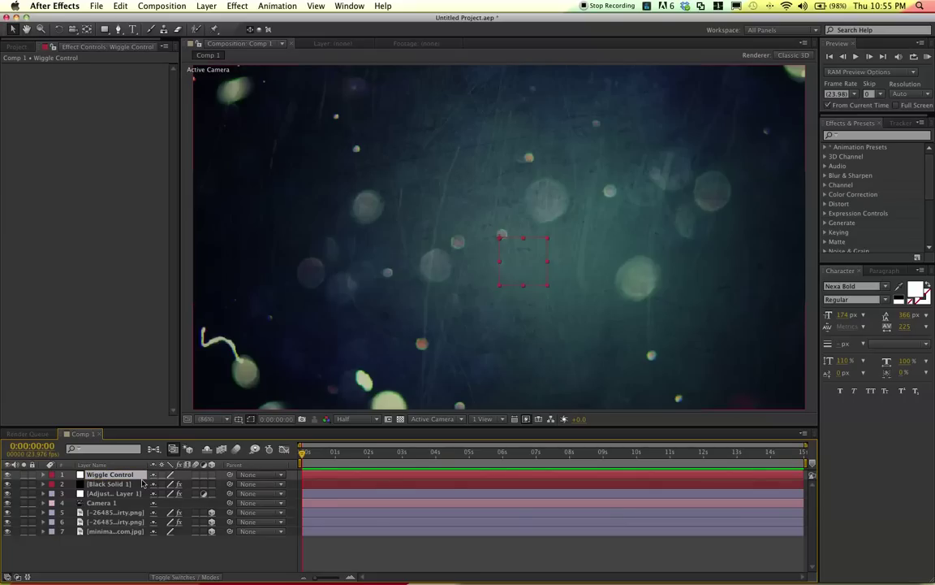
Step: Add the expression wiggle (0,0) to Camera 1's Position property
click(102, 502)
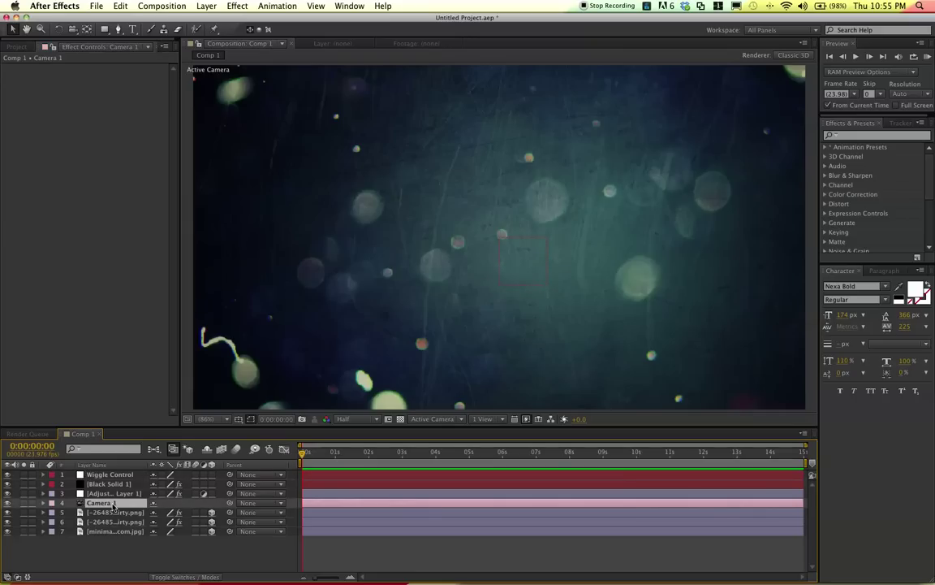
key(p)
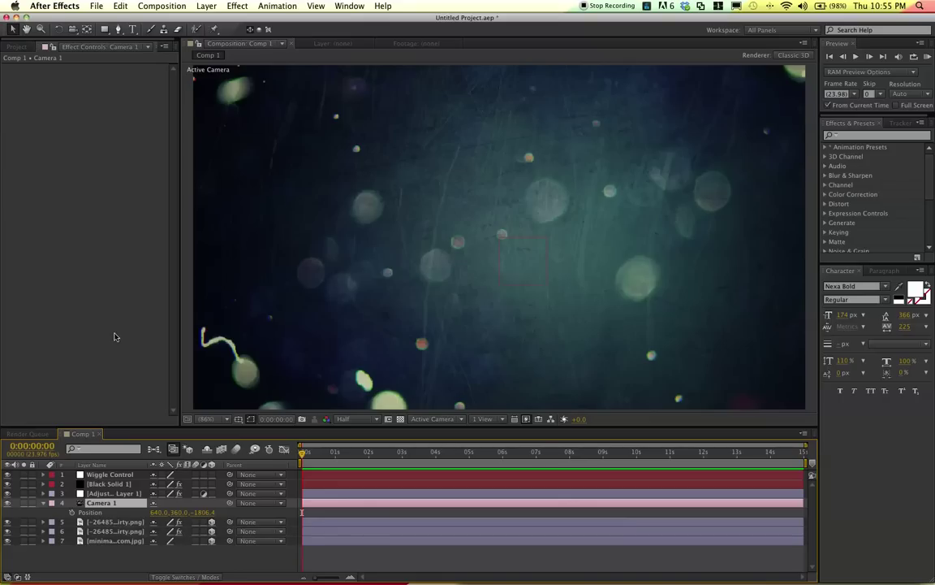
alt+click(71, 512)
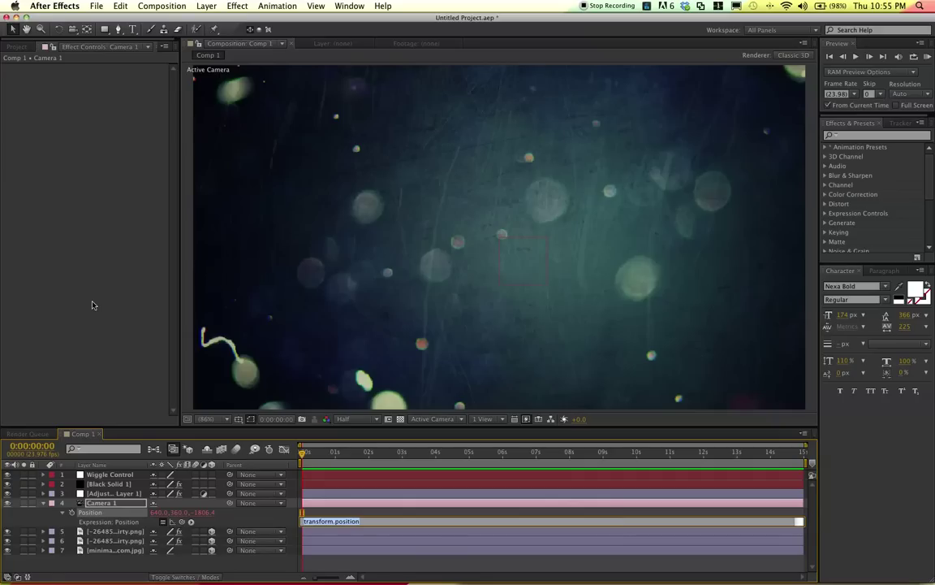
text(wiggle (0,0)
click(327, 522)
click(328, 521)
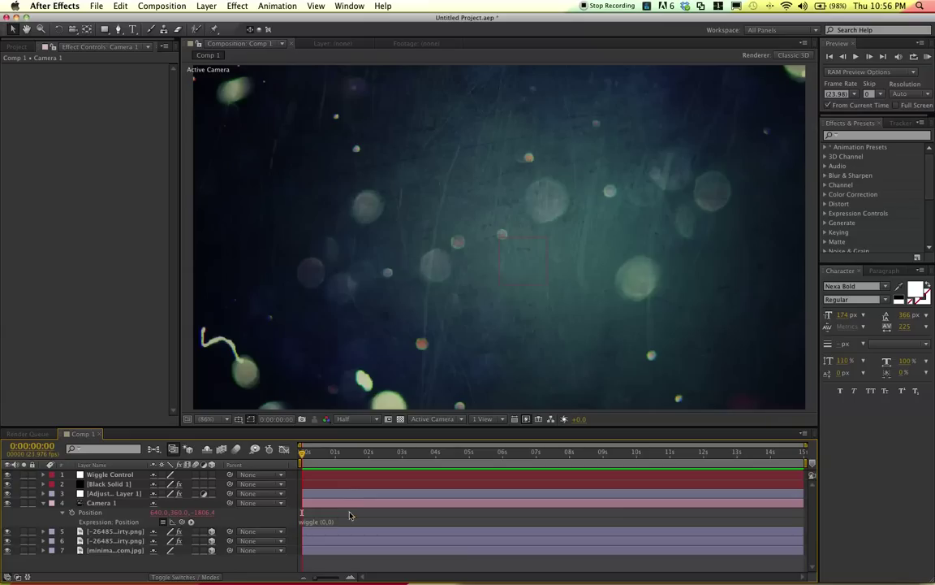
click(335, 521)
text(1)
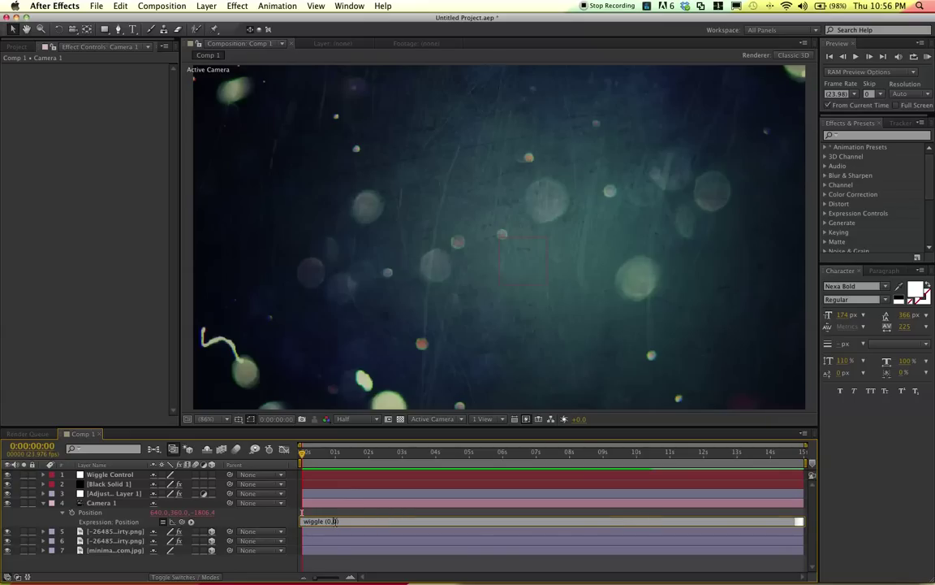
Step: Apply two Slider Control effects to the Wiggle Control null
click(123, 477)
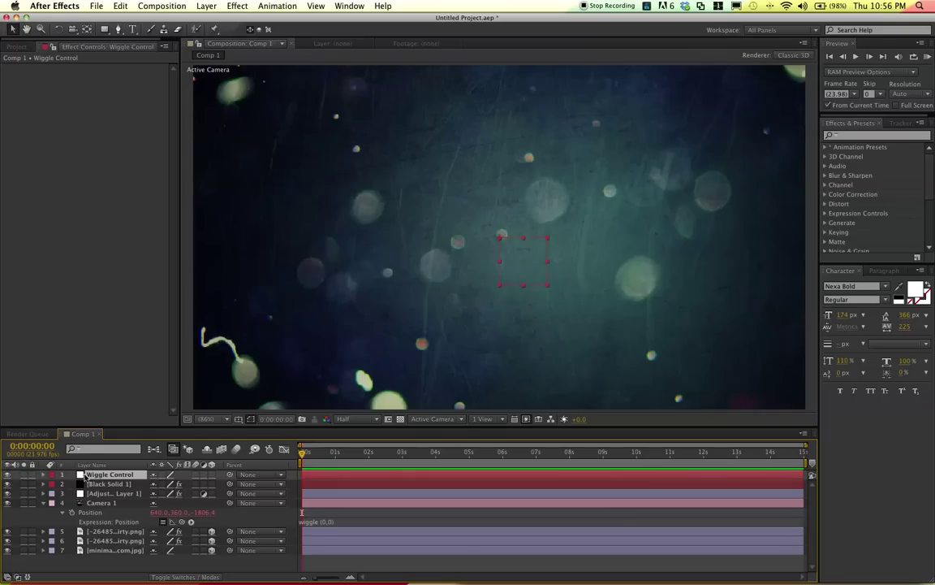
click(854, 135)
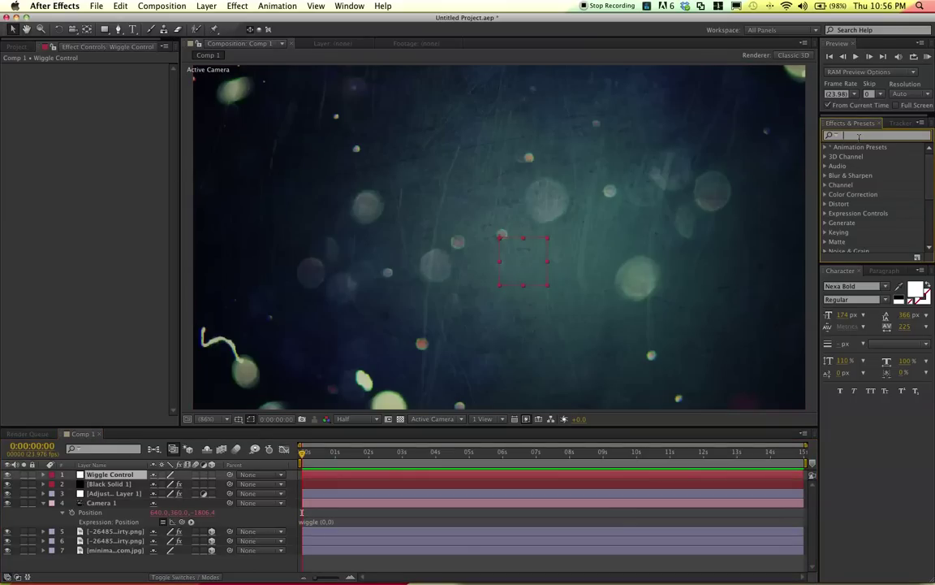
text(slider)
click(859, 160)
drag(864, 160, 140, 197)
drag(868, 158, 59, 251)
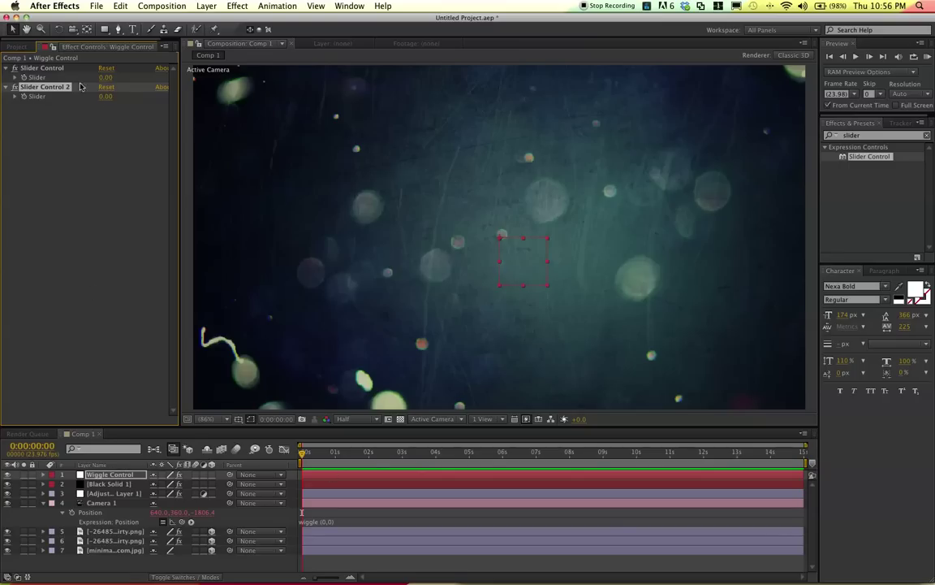
Step: Link the first wiggle argument in Camera 1's position expression to Slider Control and the second to Slider Control 2
click(328, 522)
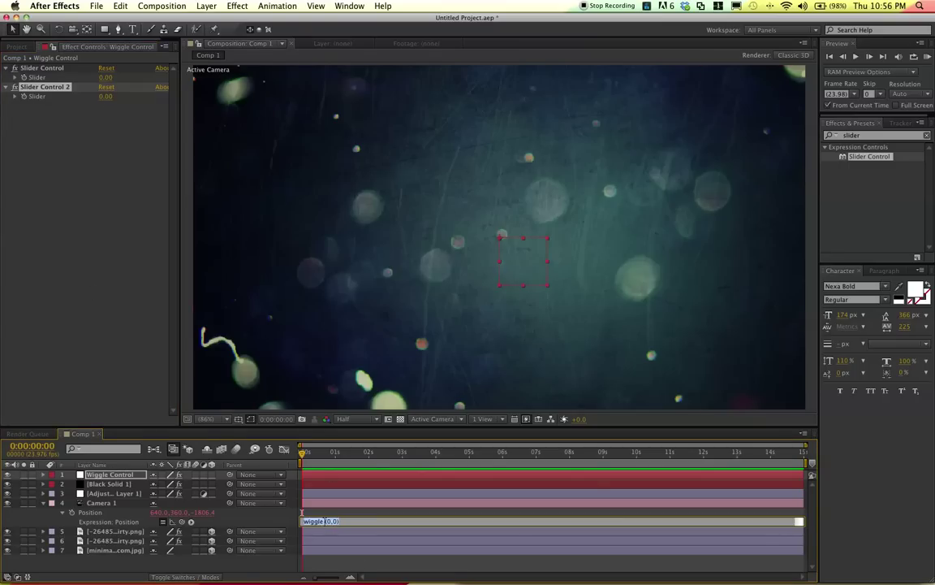
drag(333, 522, 328, 521)
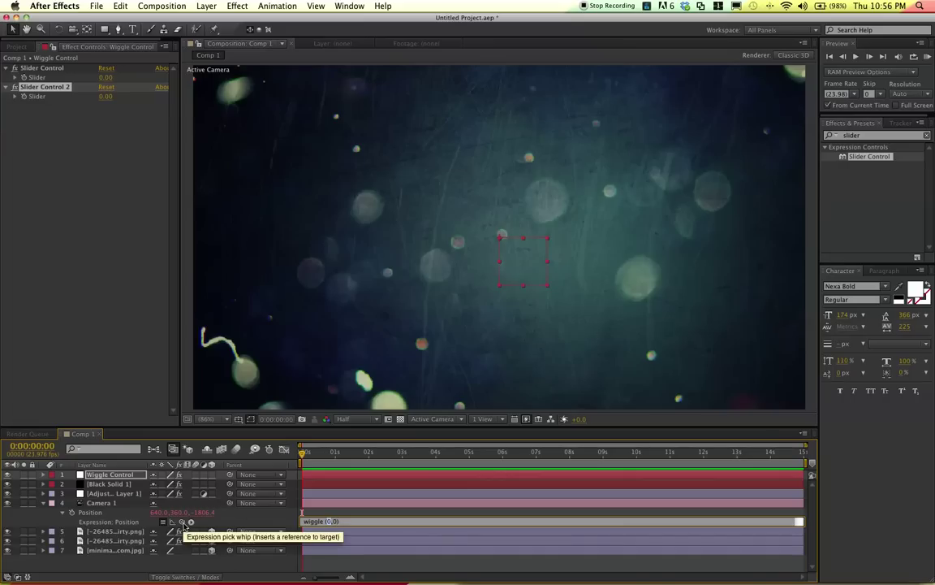
drag(183, 526, 51, 78)
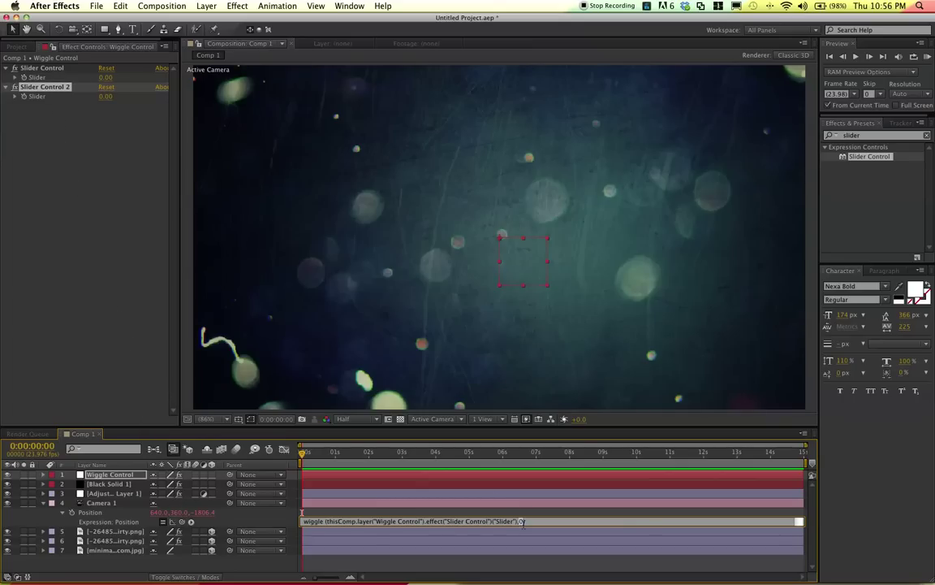
drag(181, 521, 37, 96)
text())
click(573, 514)
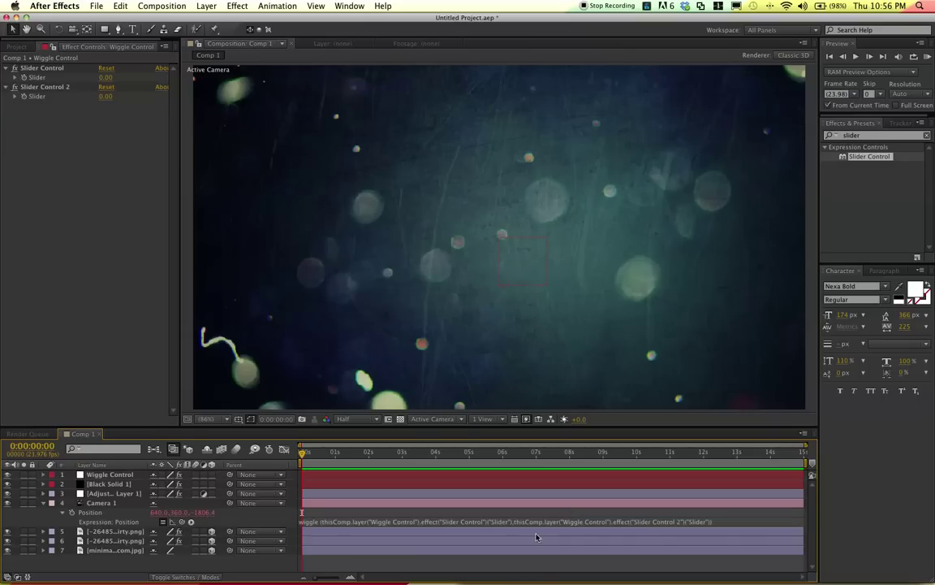
Step: Collapse Camera 1's properties and reveal its position expression again to review the slider references
click(43, 503)
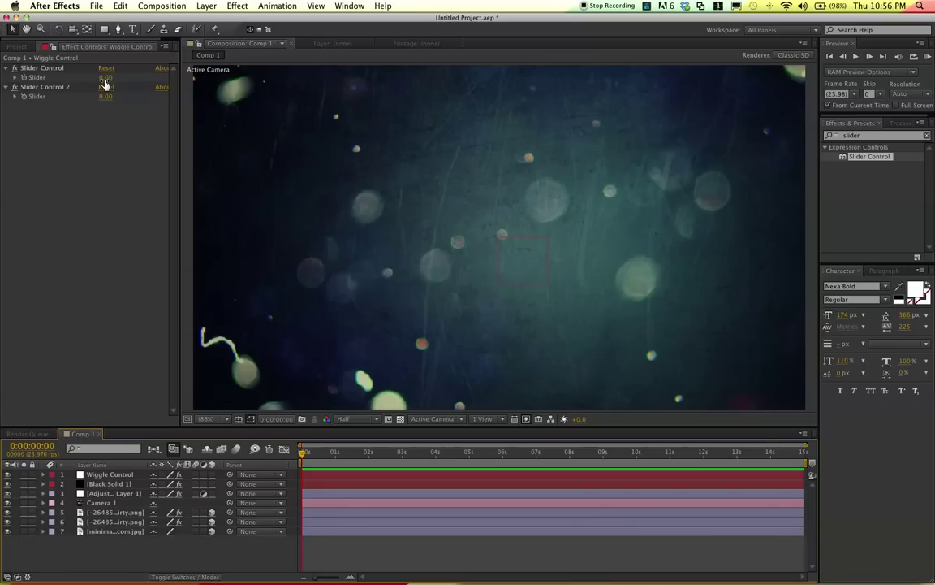
click(107, 504)
key(p)
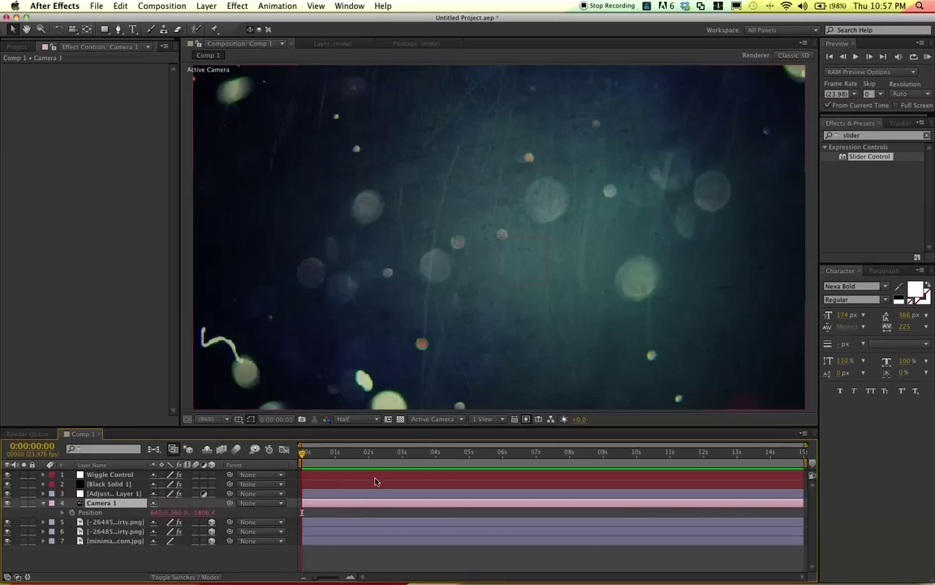
text(wiggle (thisComp.layer("Wiggle Control").effect("Slider Control")("Slider"),thisComp.layer("Wiggle Control").effect("Slider Control 2")("Slider")))
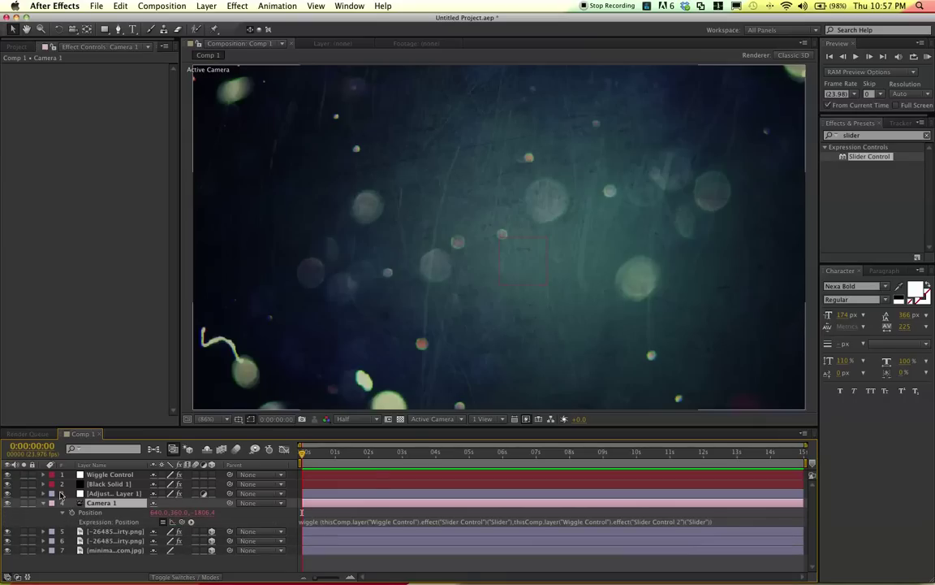
Step: On the Wiggle Control null, set Slider Control to 1 and Slider Control 2 to 25
click(96, 475)
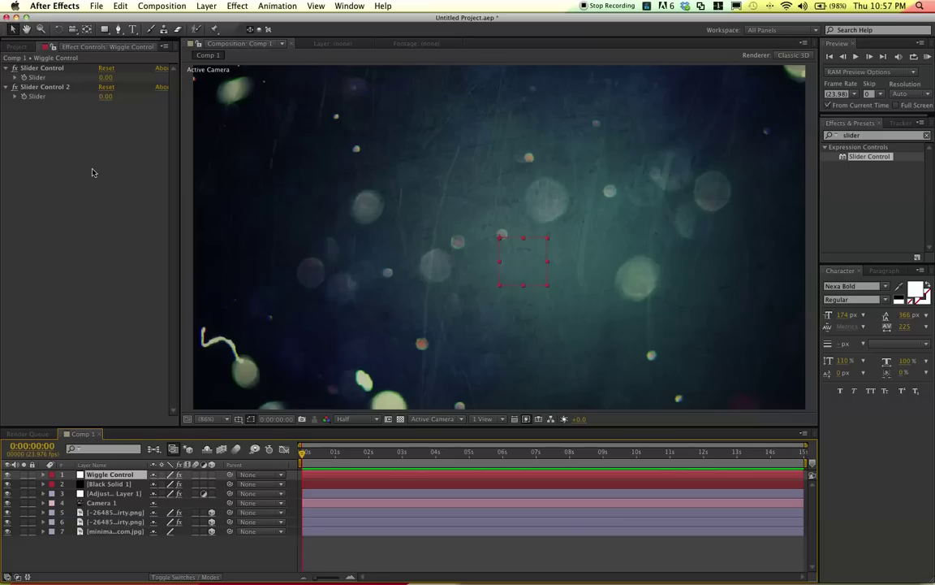
click(106, 78)
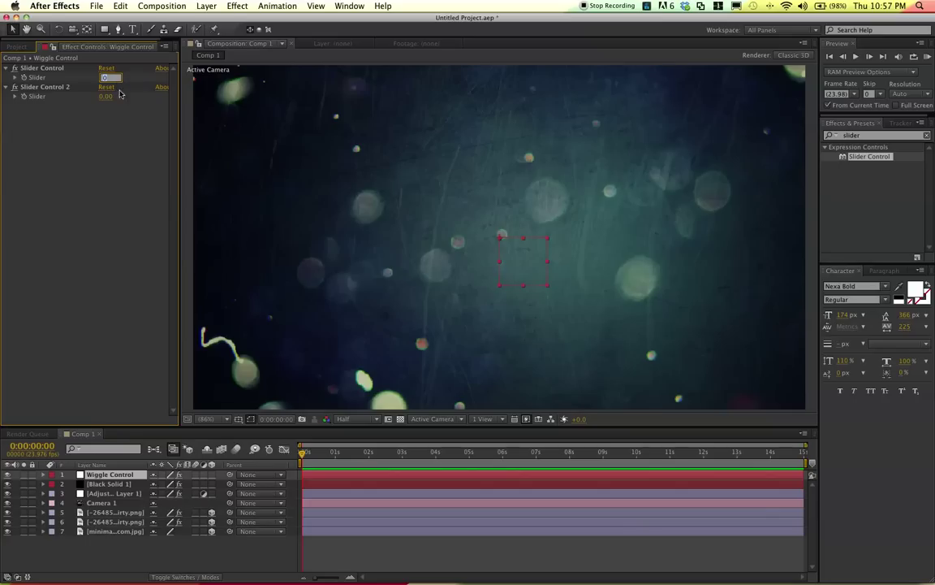
key(Return)
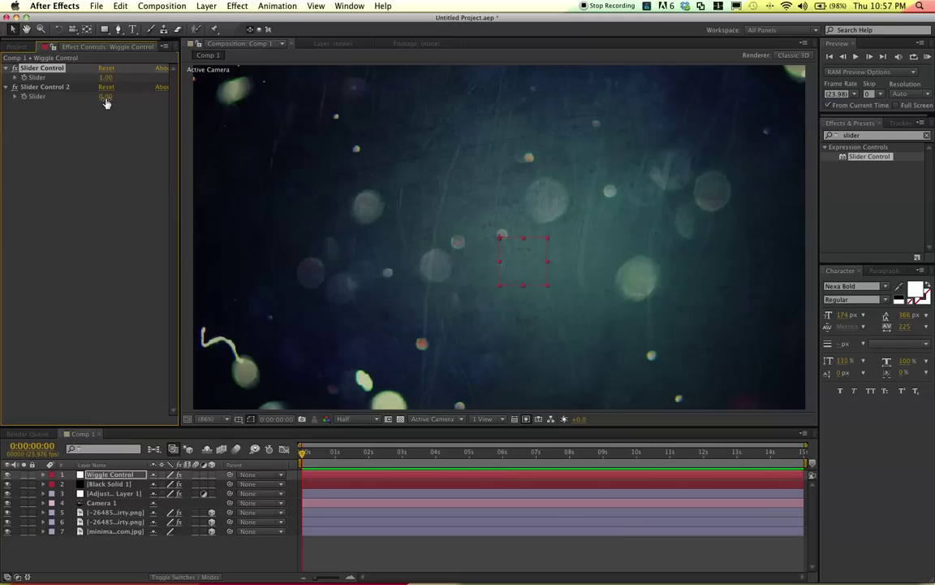
click(106, 98)
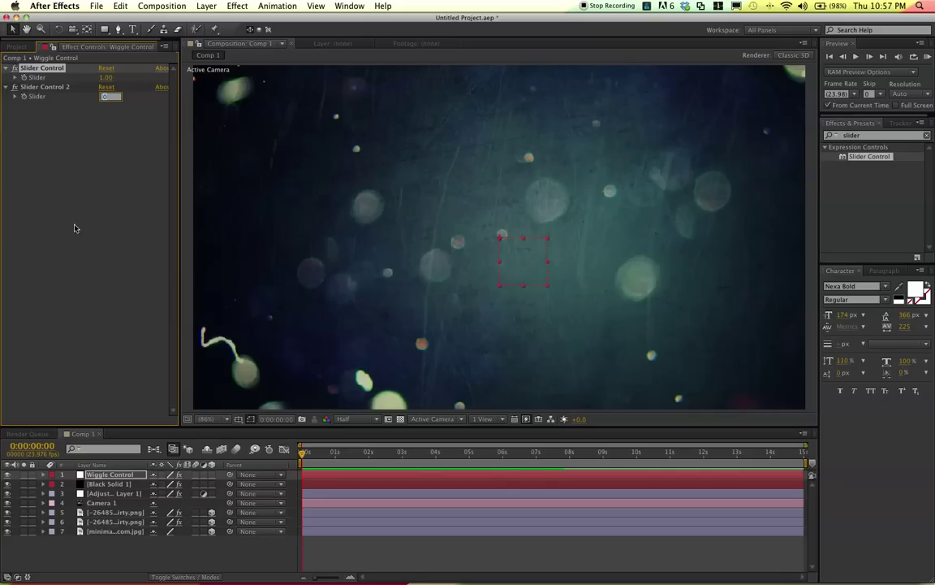
text(25)
key(Return)
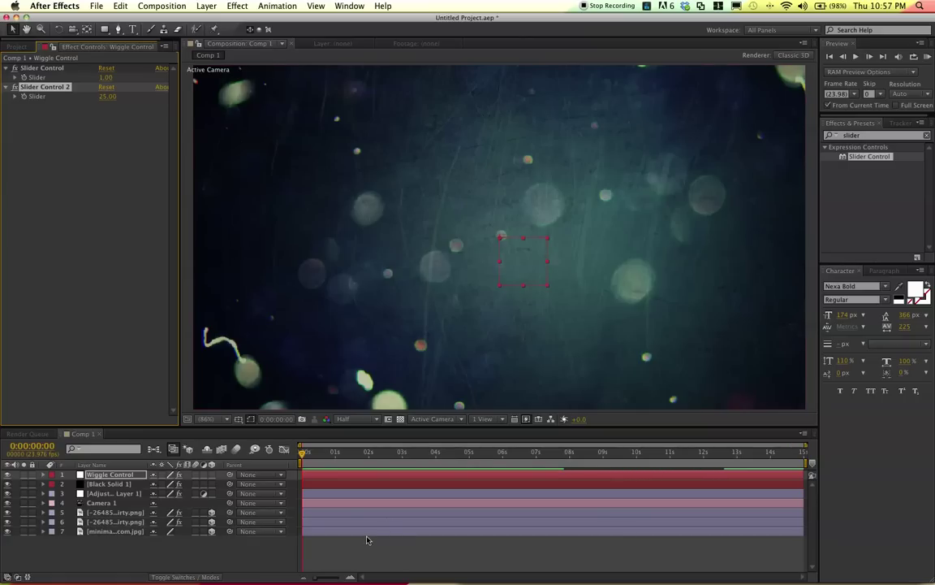
Step: Lower the preview resolution to Third and play the camera wiggle from the start of the composition
key(space)
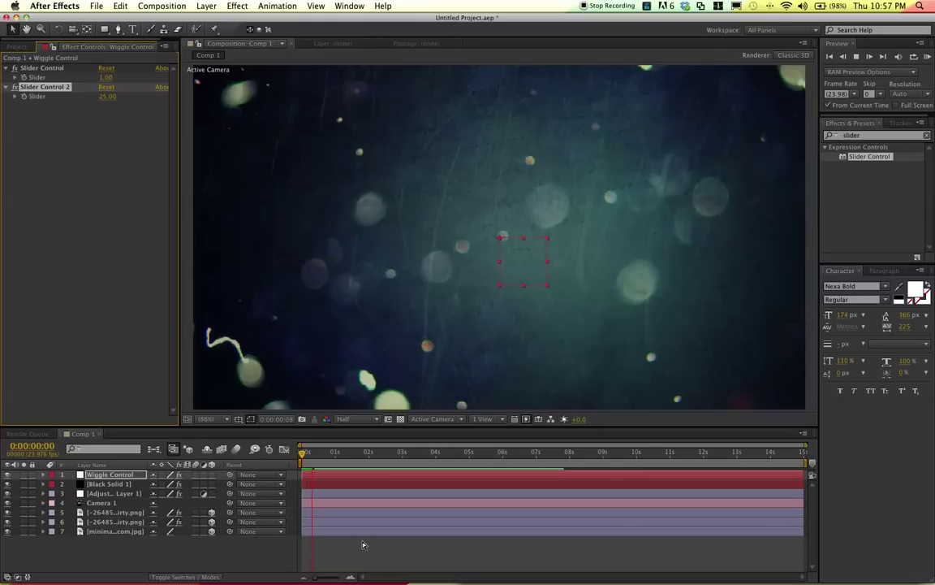
click(356, 419)
click(354, 468)
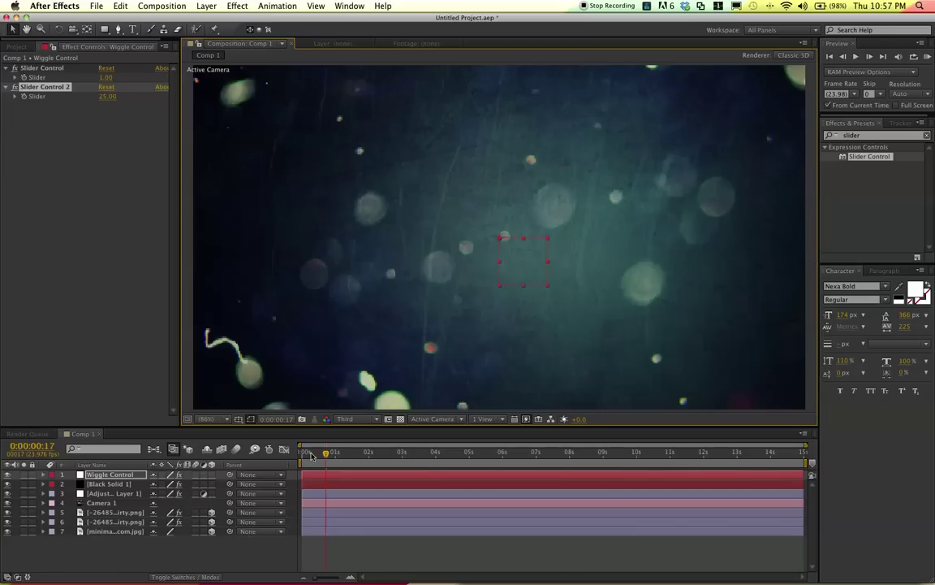
key(Home)
key(space)
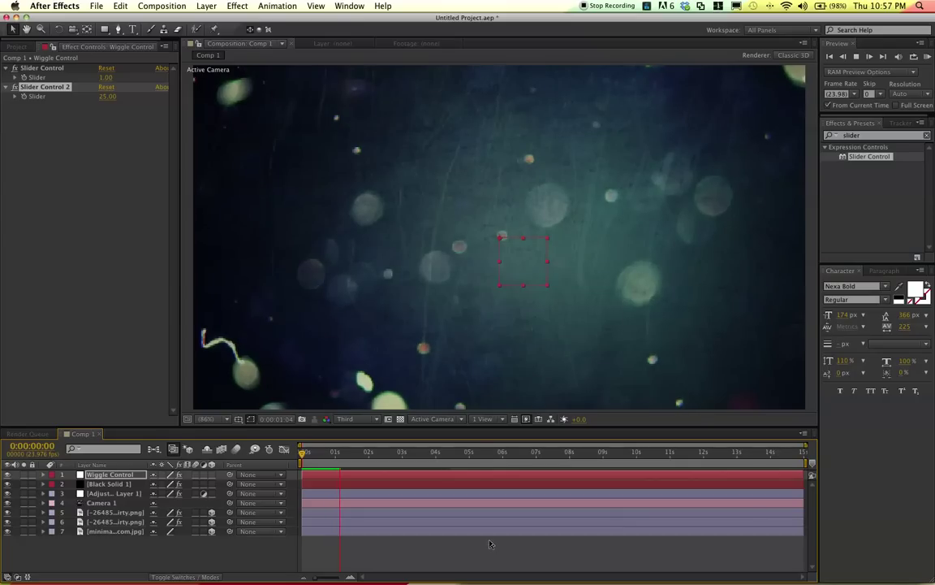
key(space)
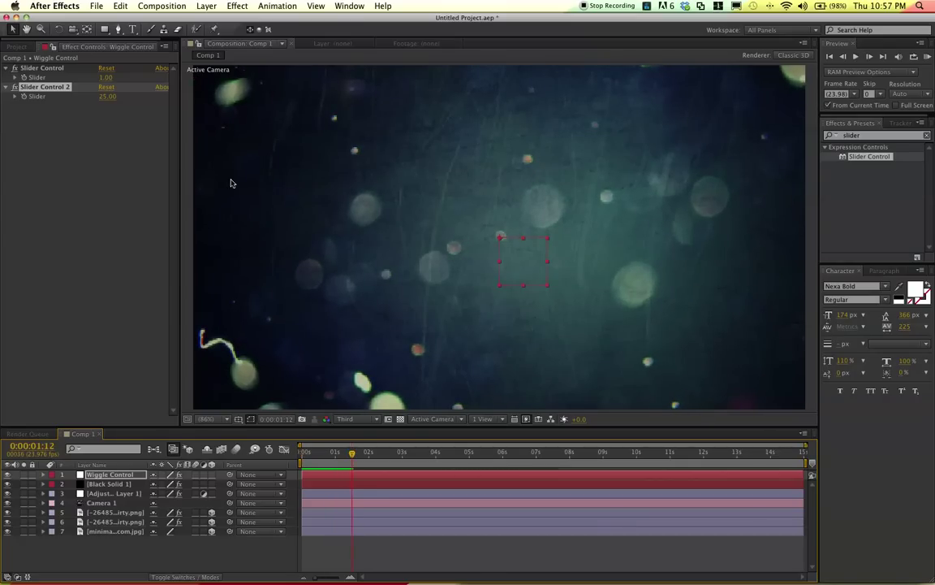
Step: Try a stronger wiggle with Slider Control at 3 and Slider Control 2 at 50, and preview the camera movement
click(109, 78)
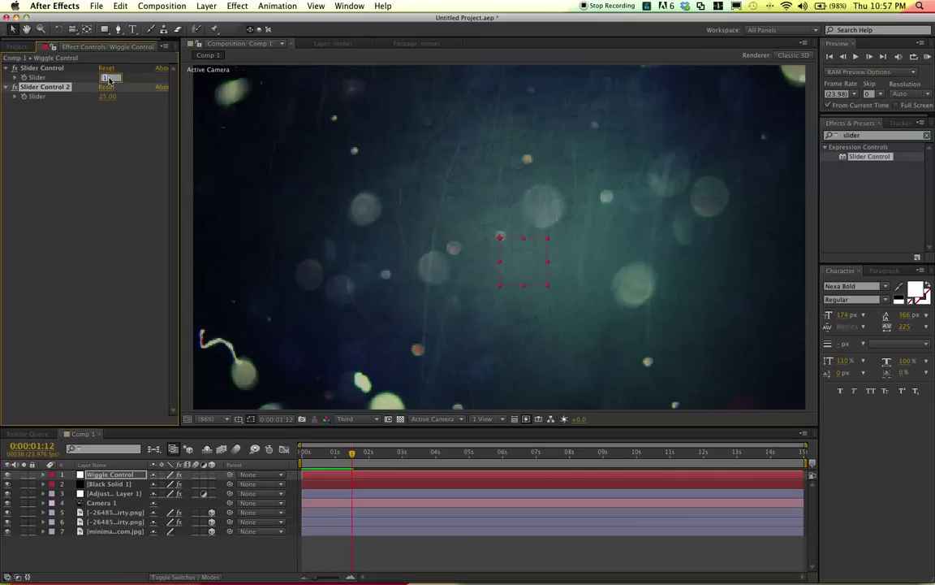
text(3)
key(Return)
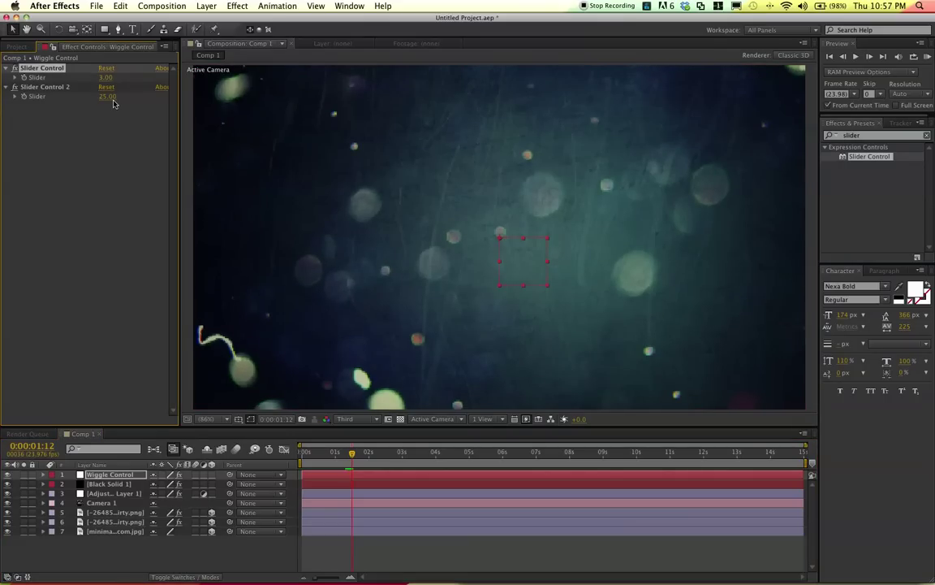
click(109, 97)
text(50)
key(Return)
key(space)
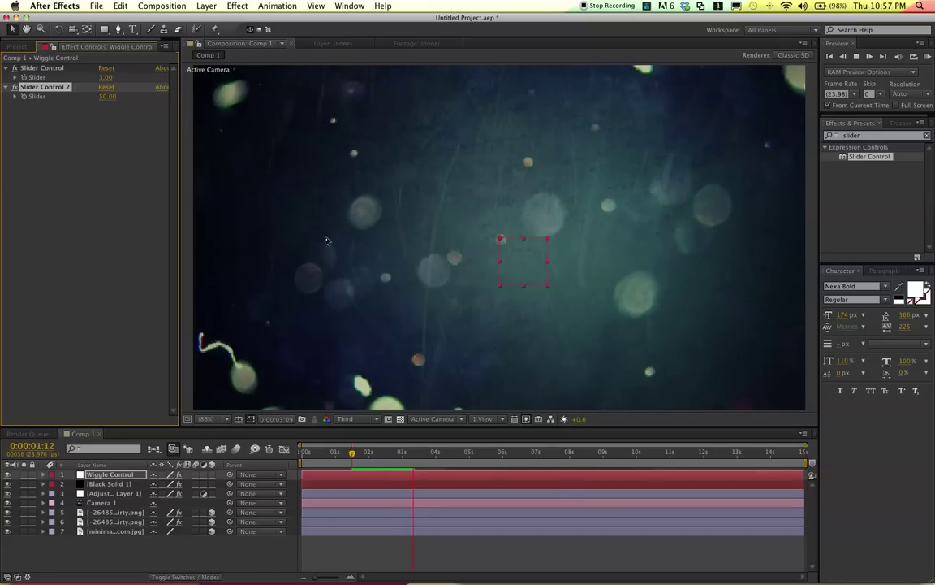
Step: Stop the preview and return Slider Control to 1 and Slider Control 2 to 25
click(112, 116)
click(106, 78)
text(1)
key(Return)
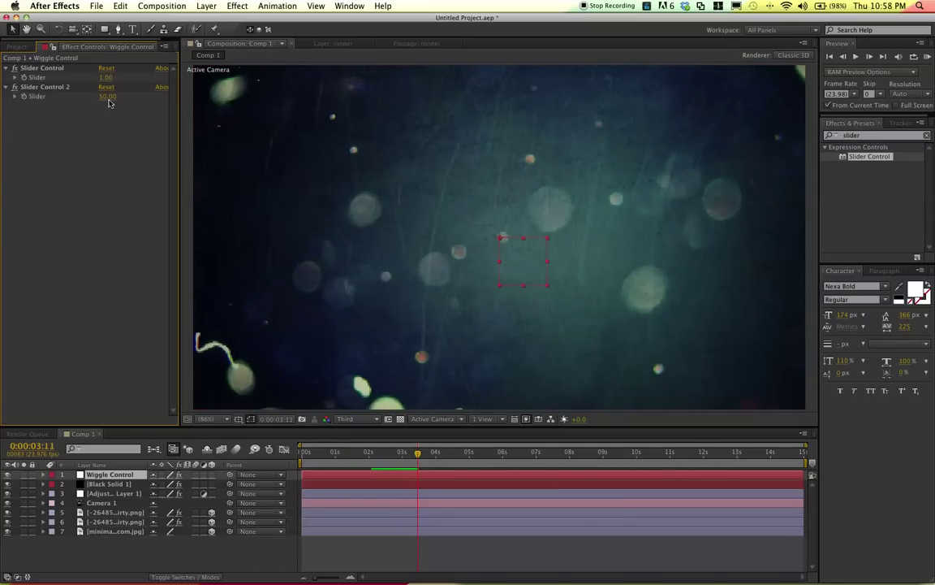
click(108, 97)
text(25)
key(Return)
click(396, 550)
key(KP_0)
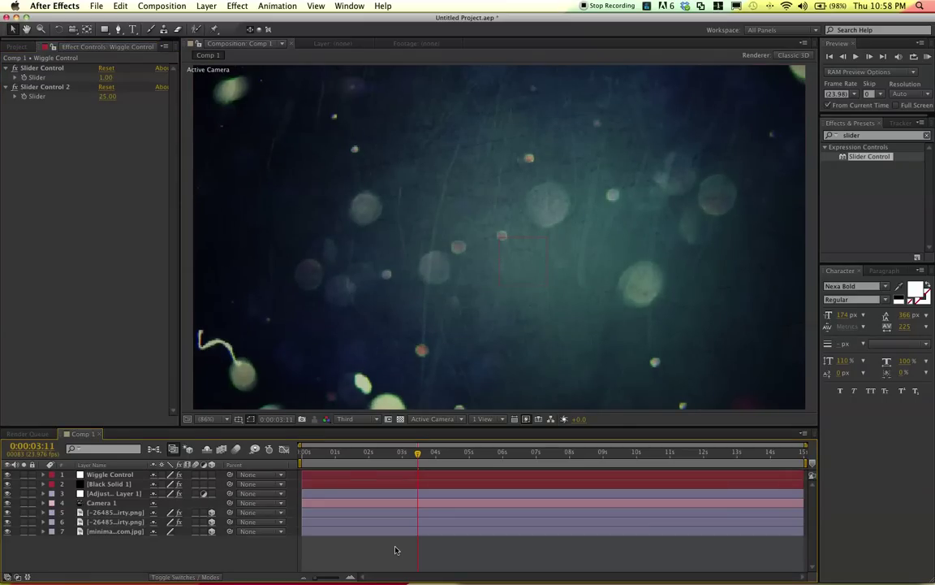